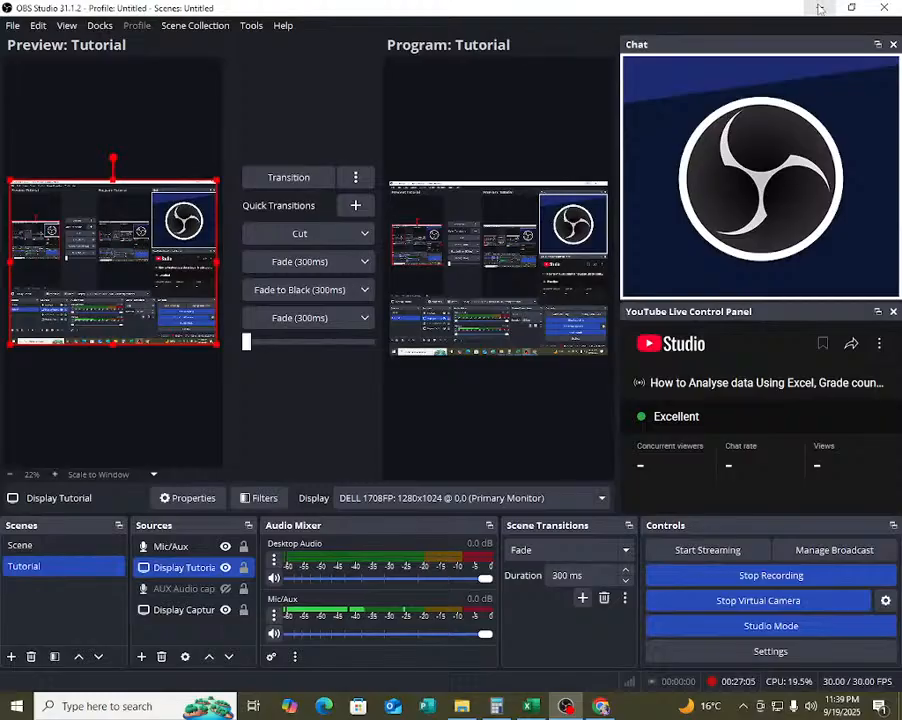
# Switch to File Explorer and look through the contents of New Volume (I:), Downloads and Documents.
pyautogui.click(820, 8)
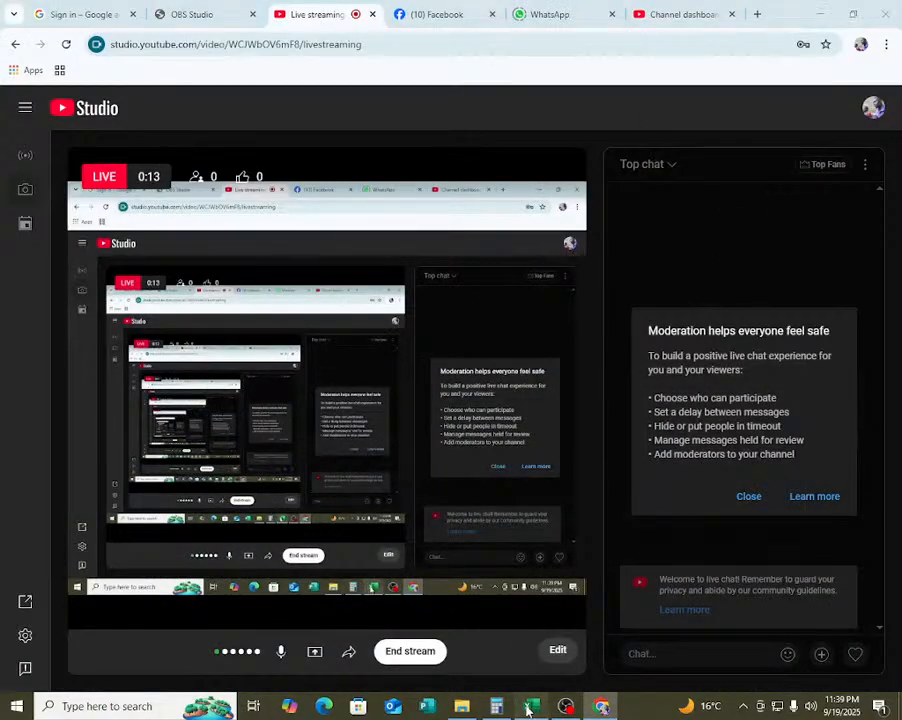
pyautogui.click(601, 706)
pyautogui.click(601, 706)
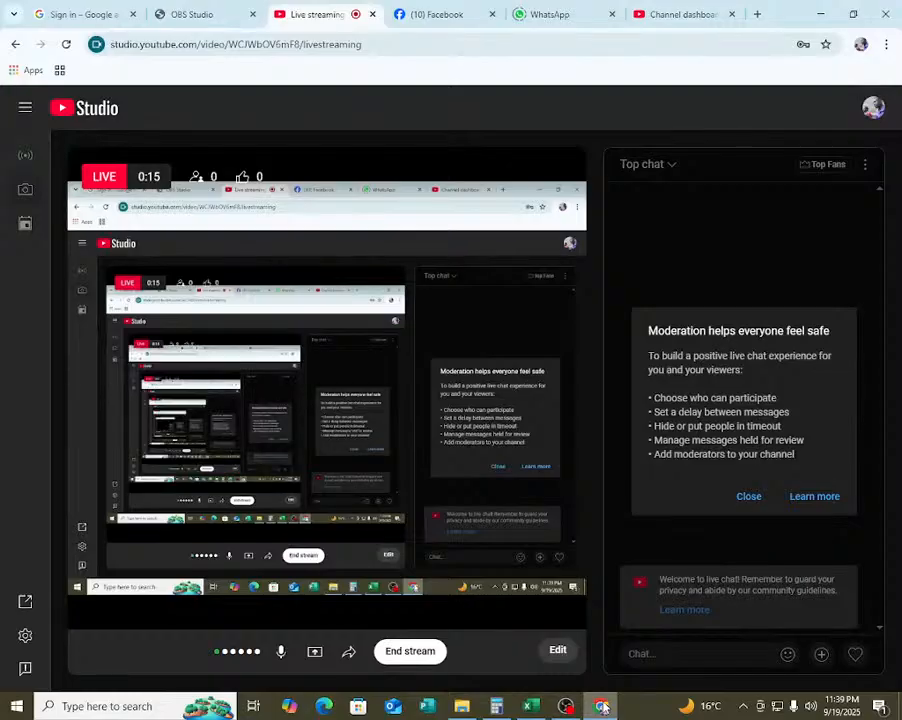
pyautogui.click(462, 706)
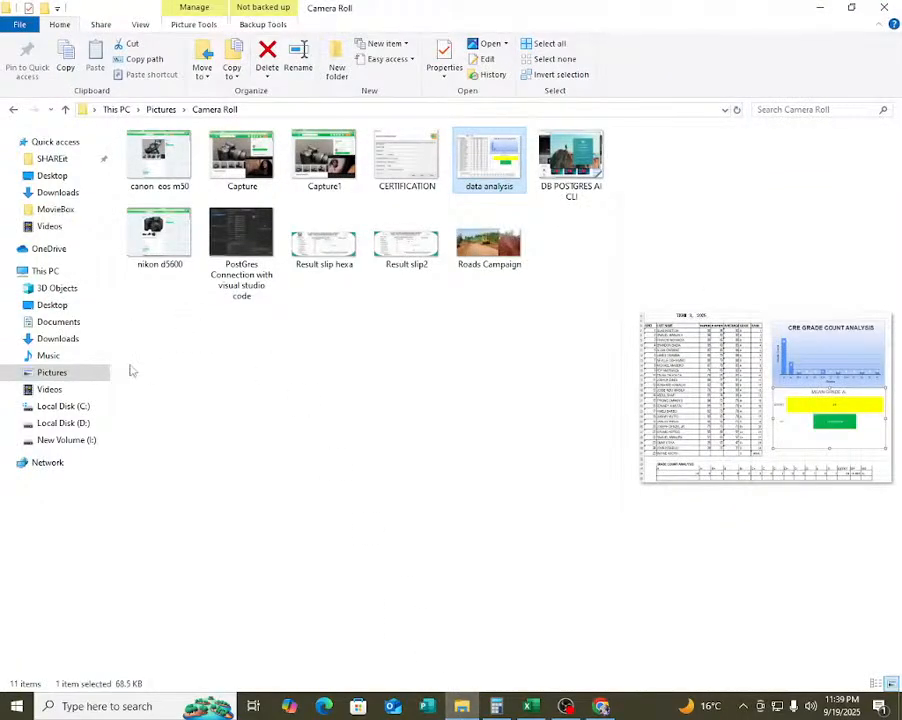
pyautogui.click(70, 440)
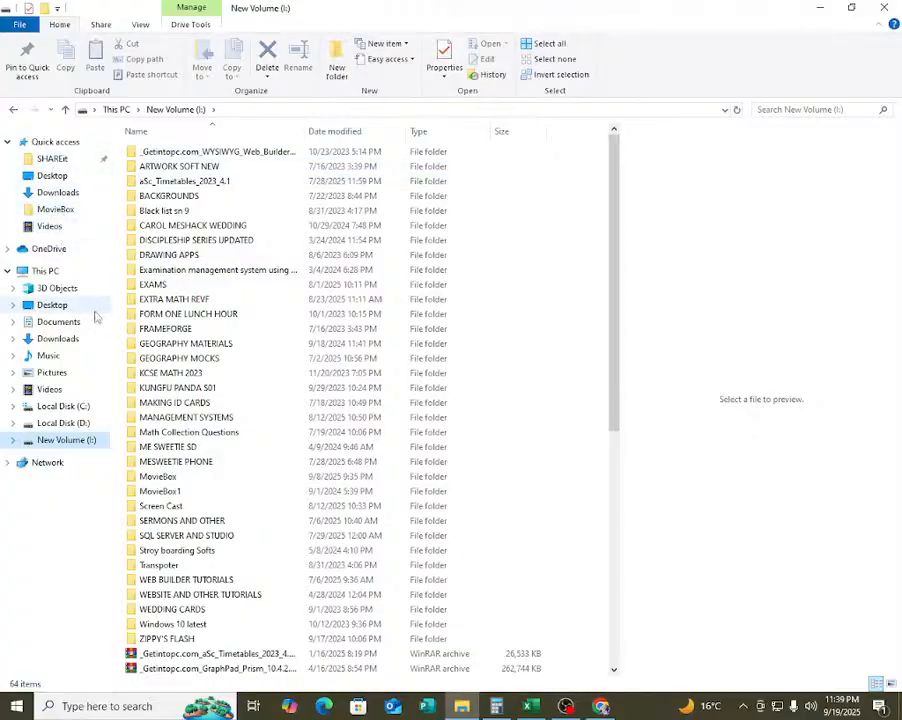
pyautogui.click(54, 340)
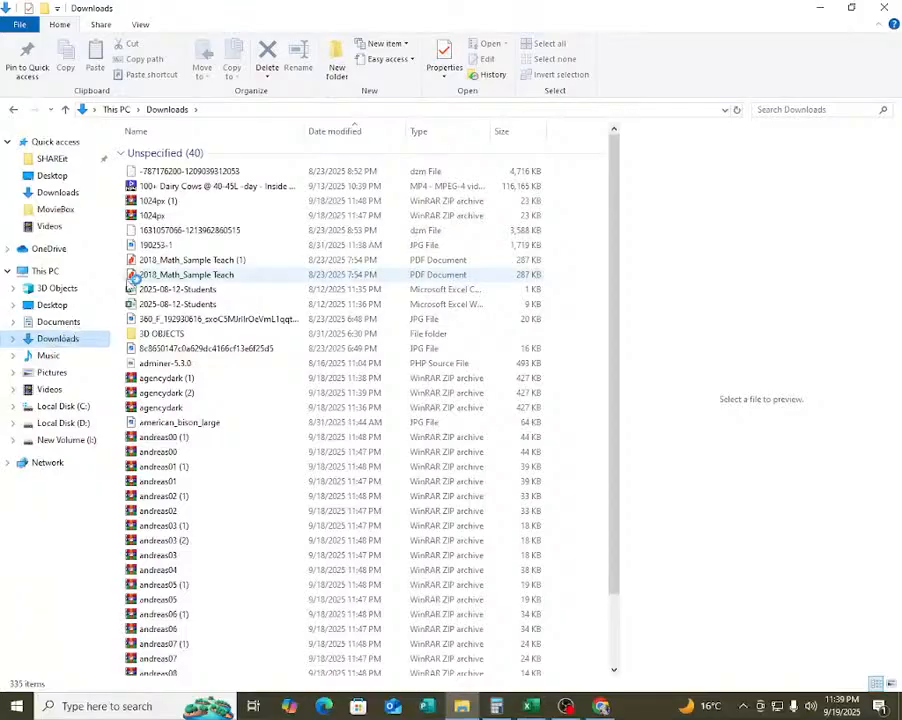
pyautogui.click(50, 324)
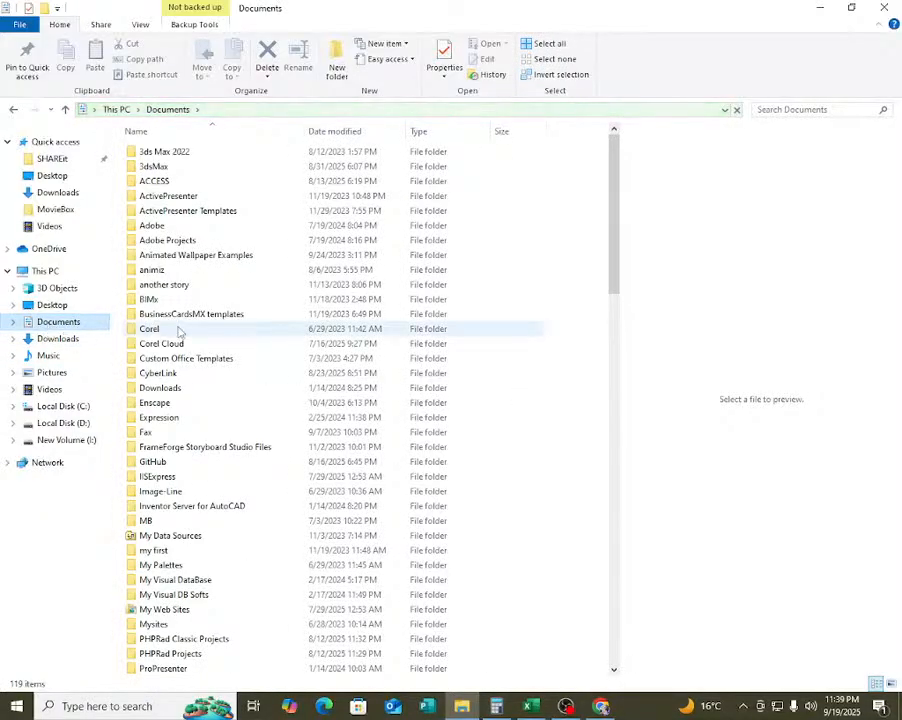
pyautogui.scroll(-4, 201, 378)
pyautogui.scroll(-5, 201, 378)
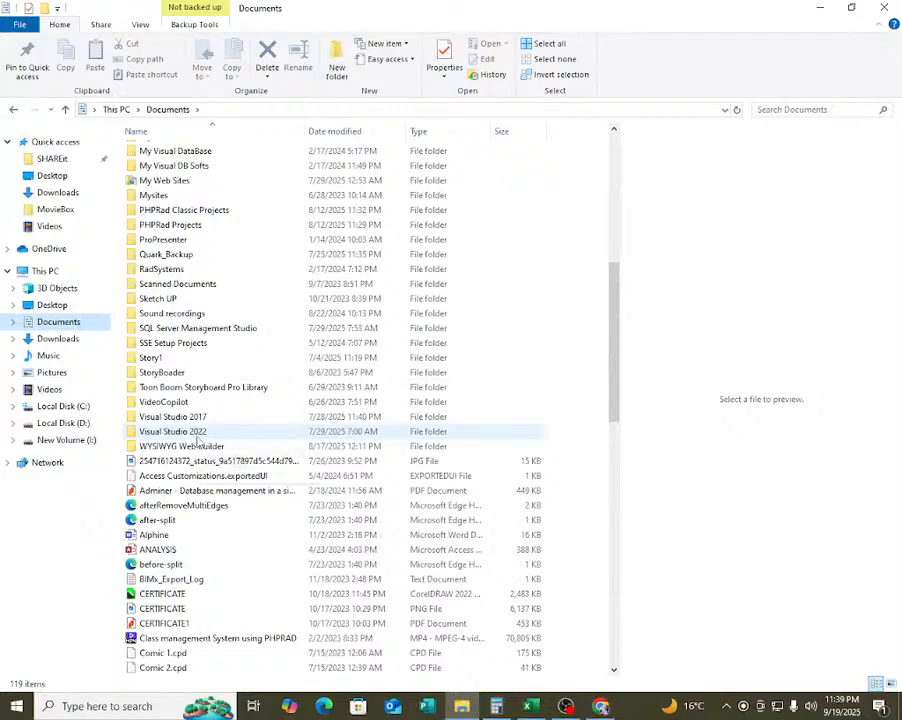
pyautogui.scroll(6, 197, 440)
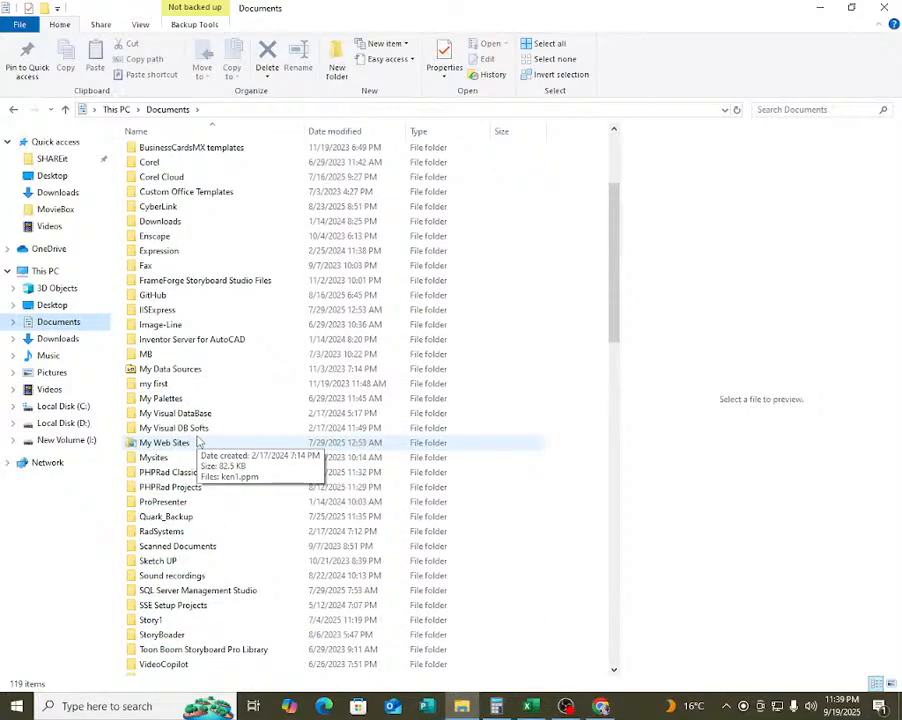
pyautogui.scroll(4, 197, 440)
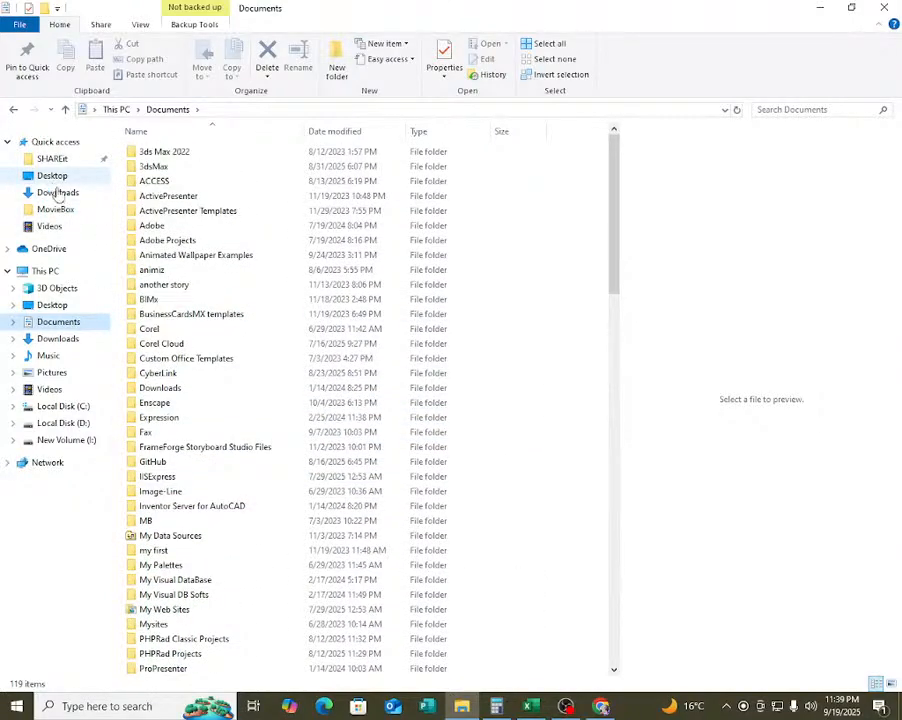
# Switch to OBS Studio and stop the recording.
pyautogui.hotkey('alt', 'Tab')
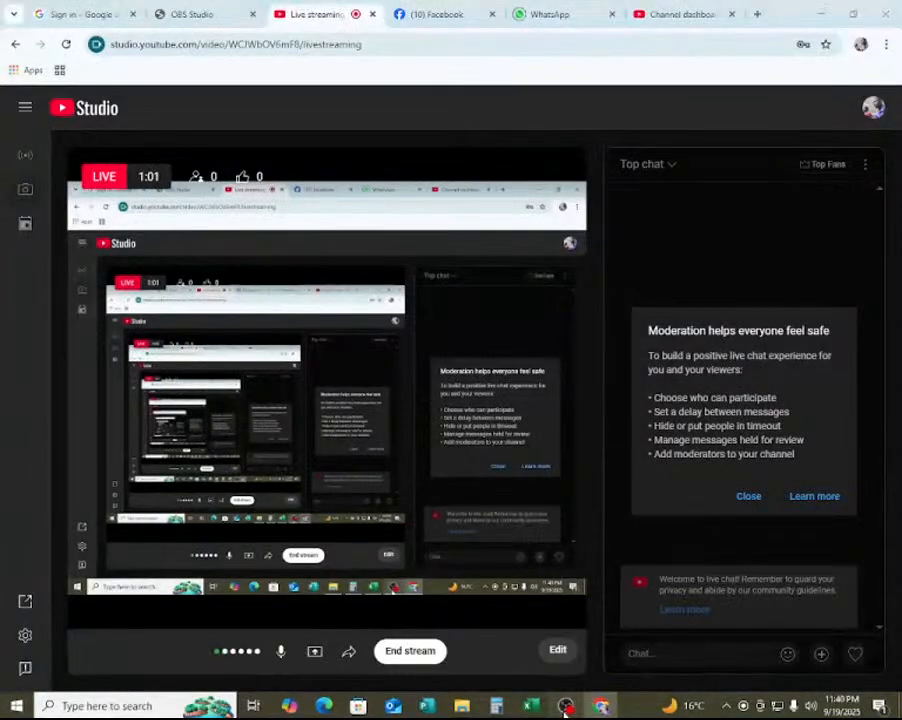
pyautogui.hotkey('alt', 'Tab')
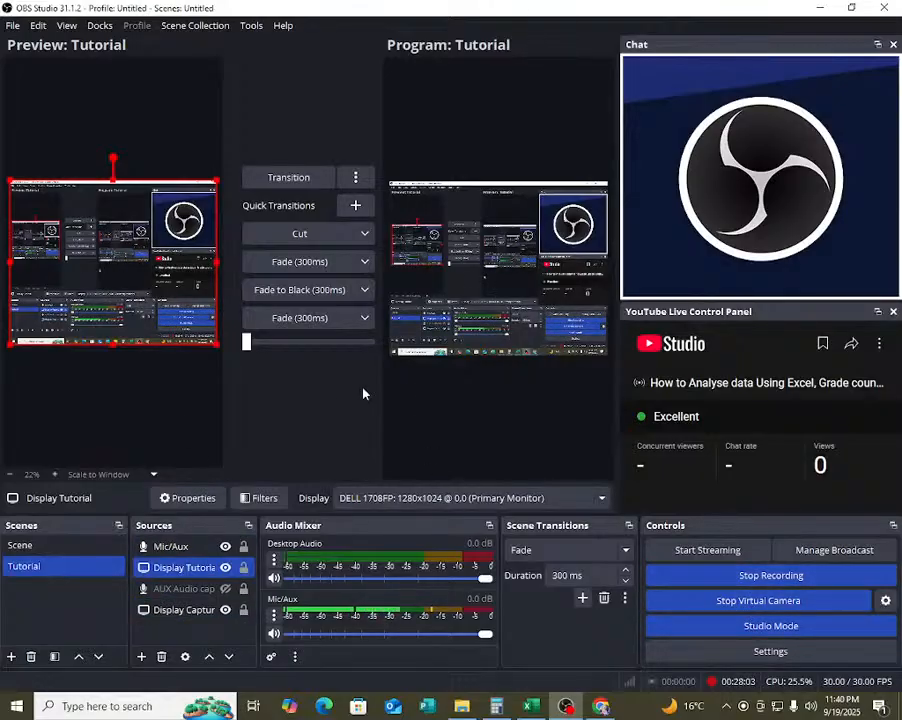
pyautogui.click(771, 577)
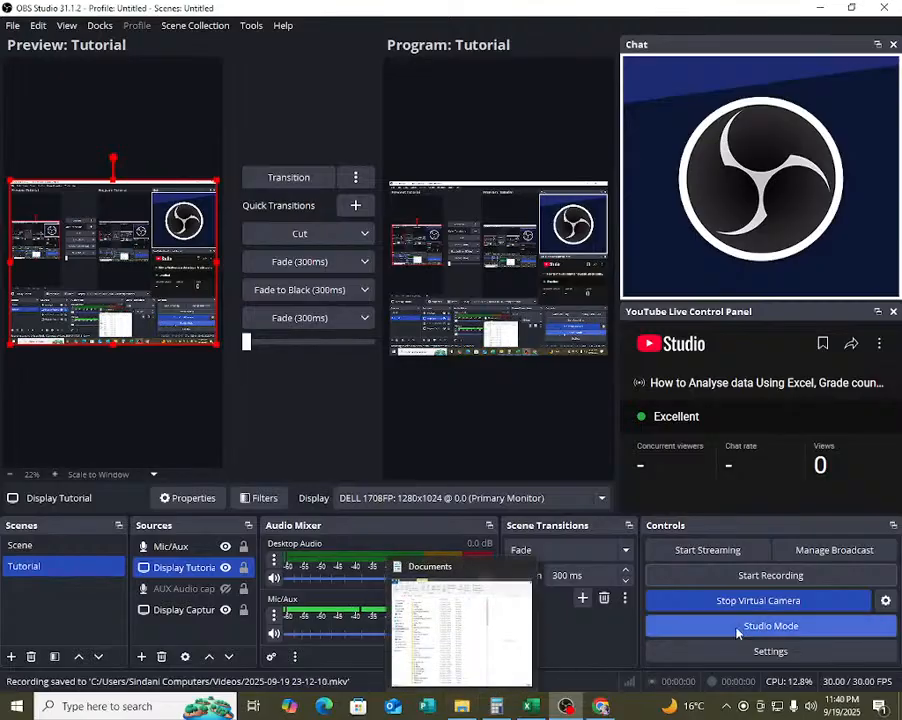
# Switch back to File Explorer and check the Downloads, Documents and Pictures folders.
pyautogui.click(462, 706)
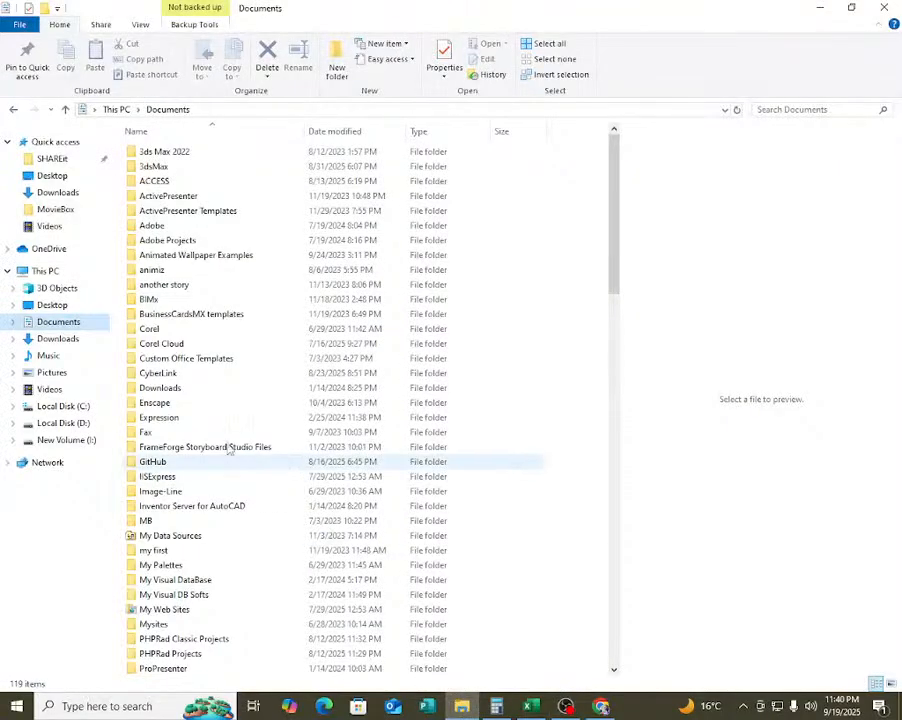
pyautogui.click(70, 340)
pyautogui.click(78, 323)
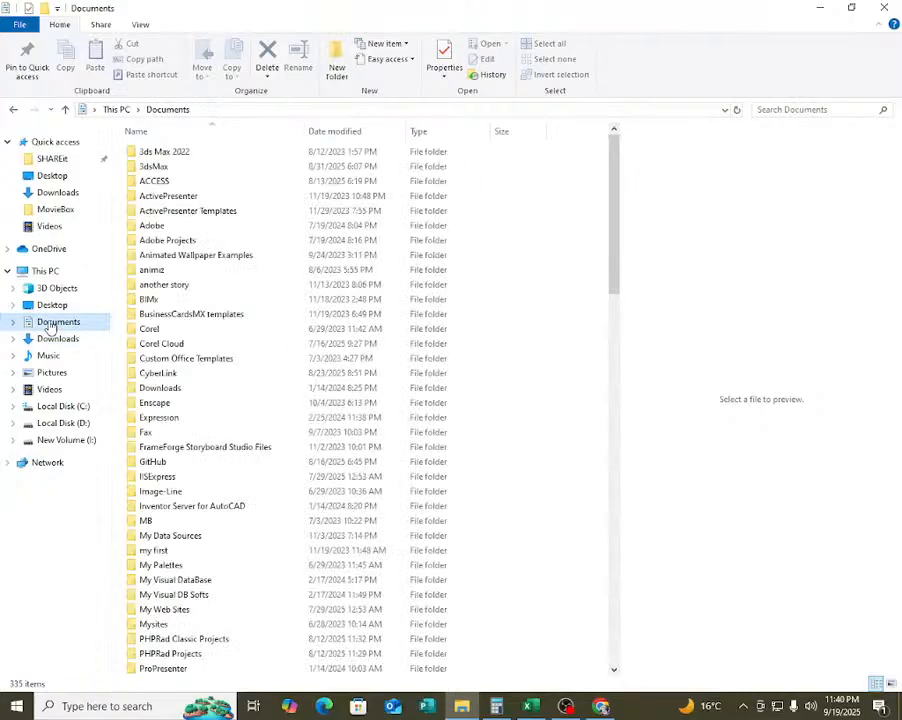
pyautogui.click(52, 373)
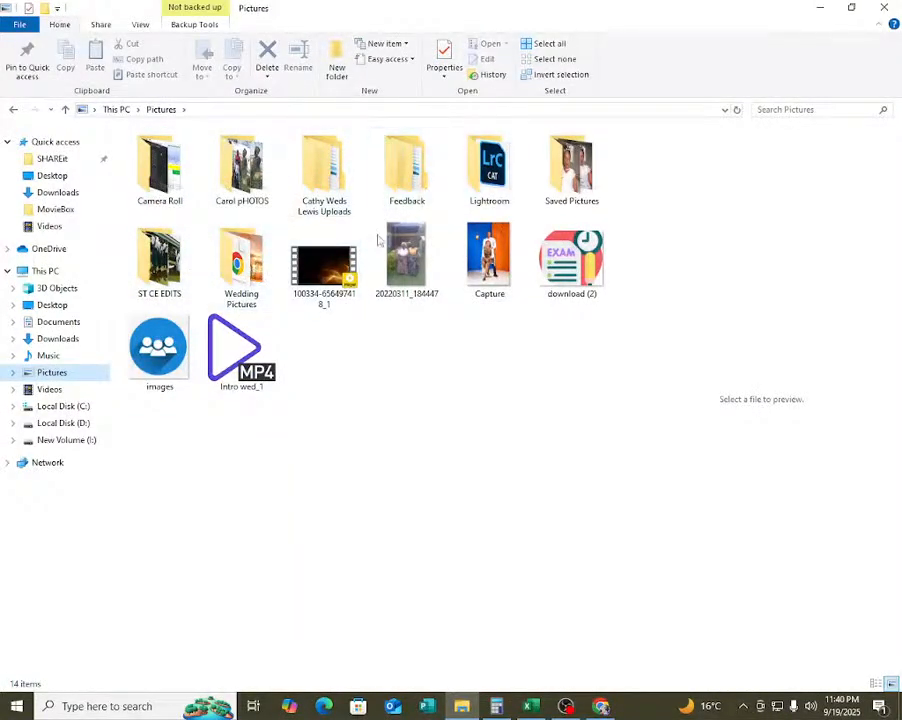
# Glance at OBS Studio, return to File Explorer and check the Local Disk (D:) and New Volume (I:) drives.
pyautogui.click(566, 706)
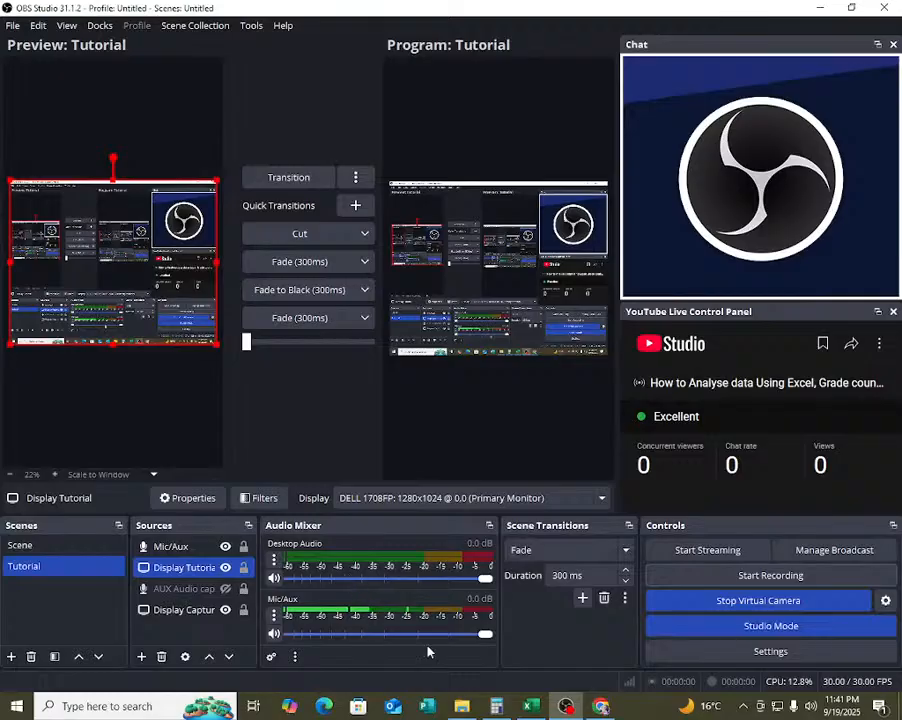
pyautogui.click(462, 706)
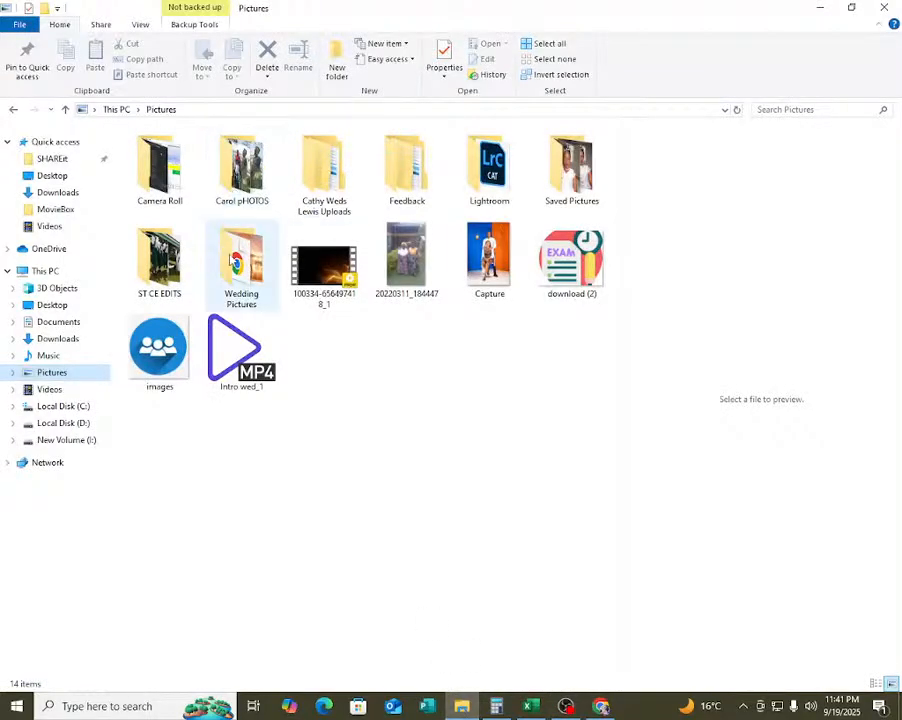
pyautogui.click(66, 424)
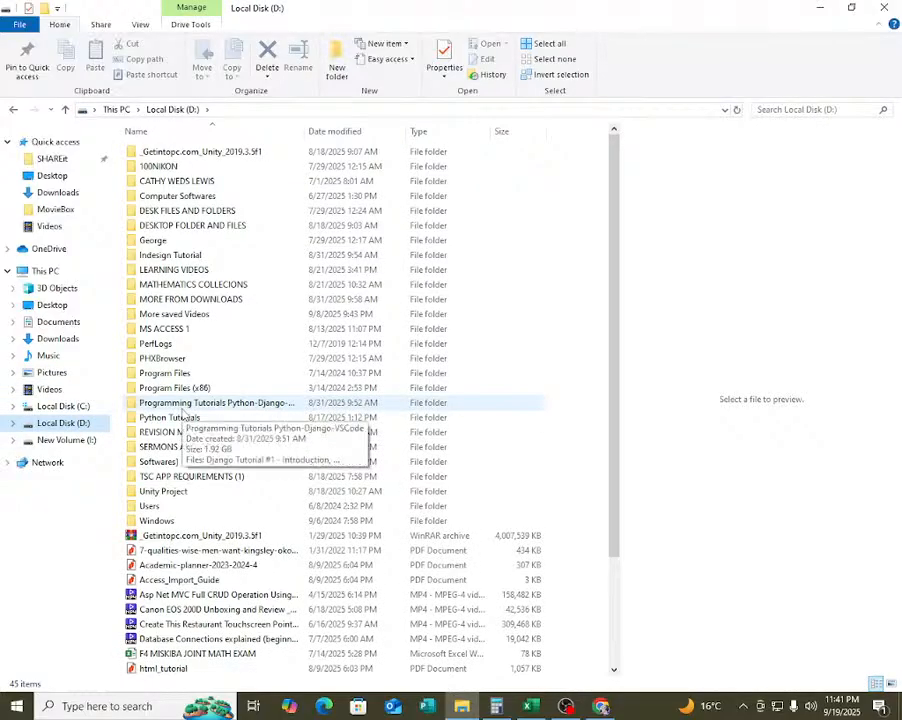
pyautogui.click(82, 446)
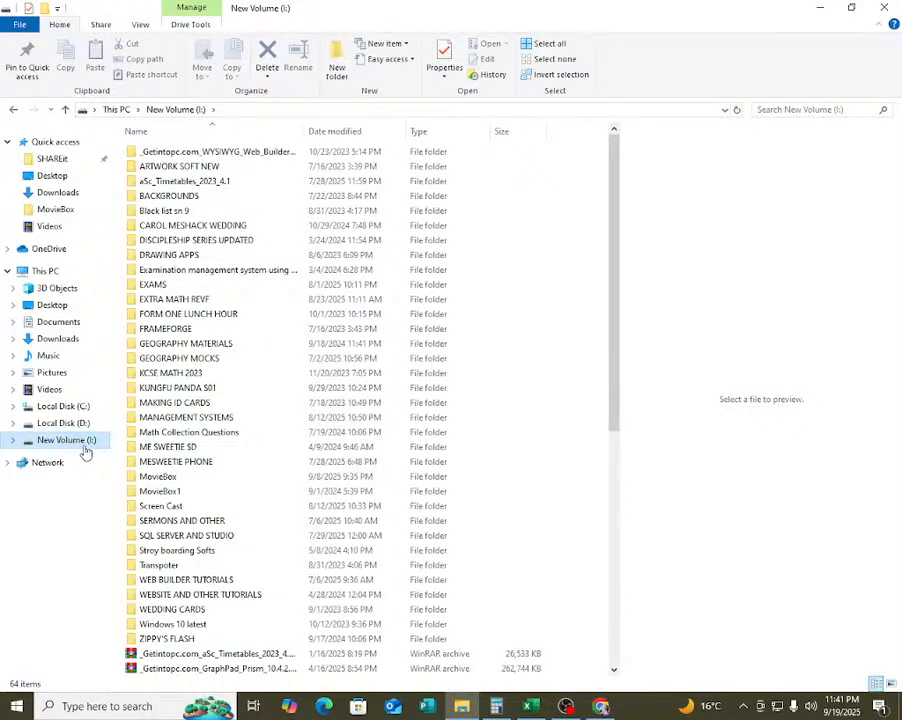
# Examine the list of folders and files in Documents.
pyautogui.click(55, 322)
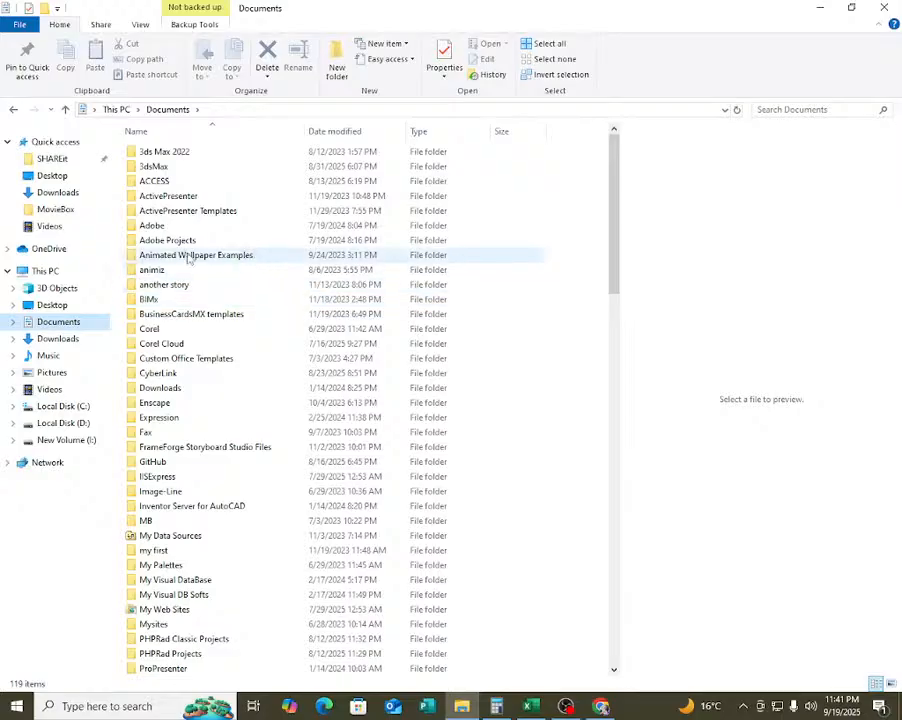
pyautogui.scroll(-8, 188, 258)
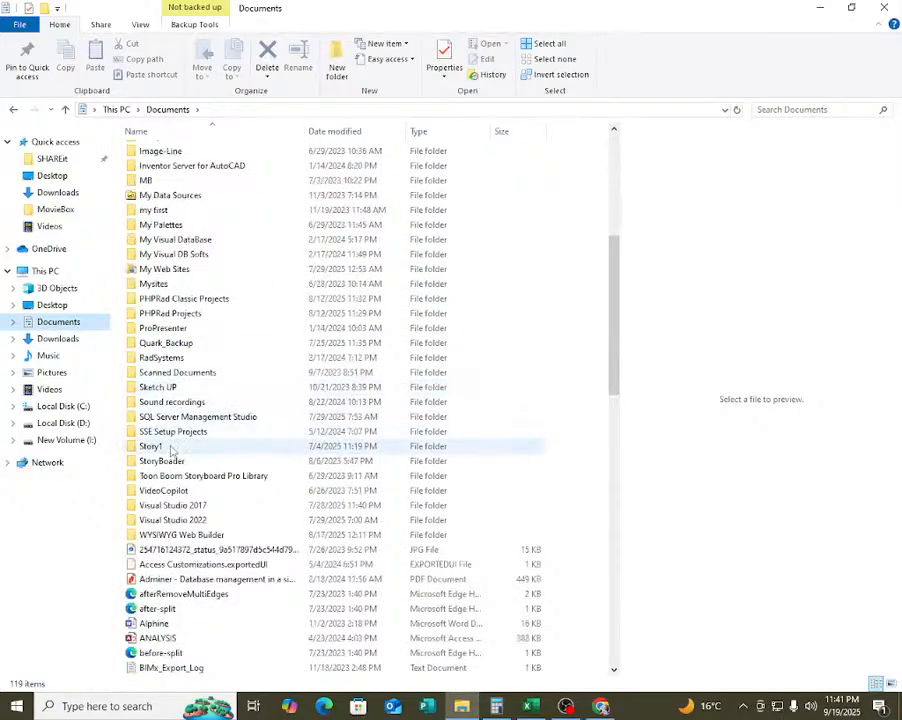
pyautogui.moveTo(171, 447)
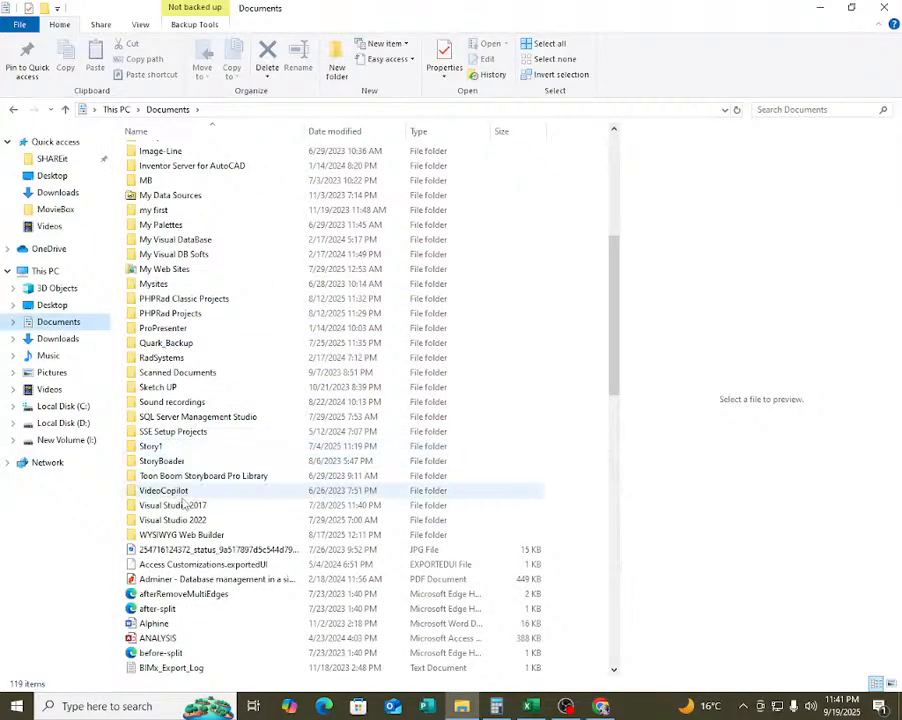
pyautogui.scroll(1, 180, 520)
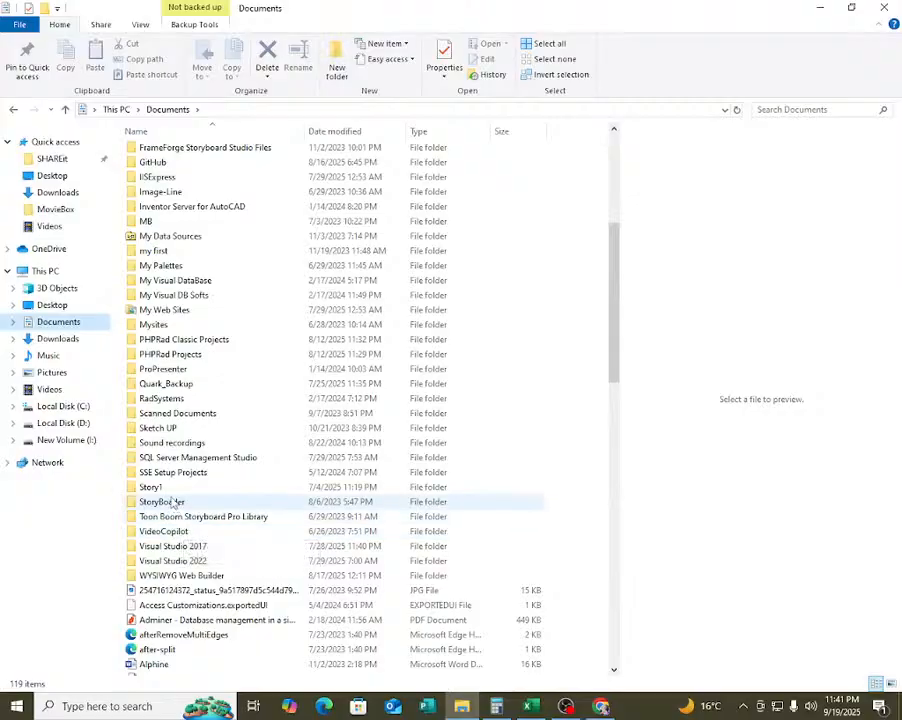
pyautogui.scroll(1, 163, 458)
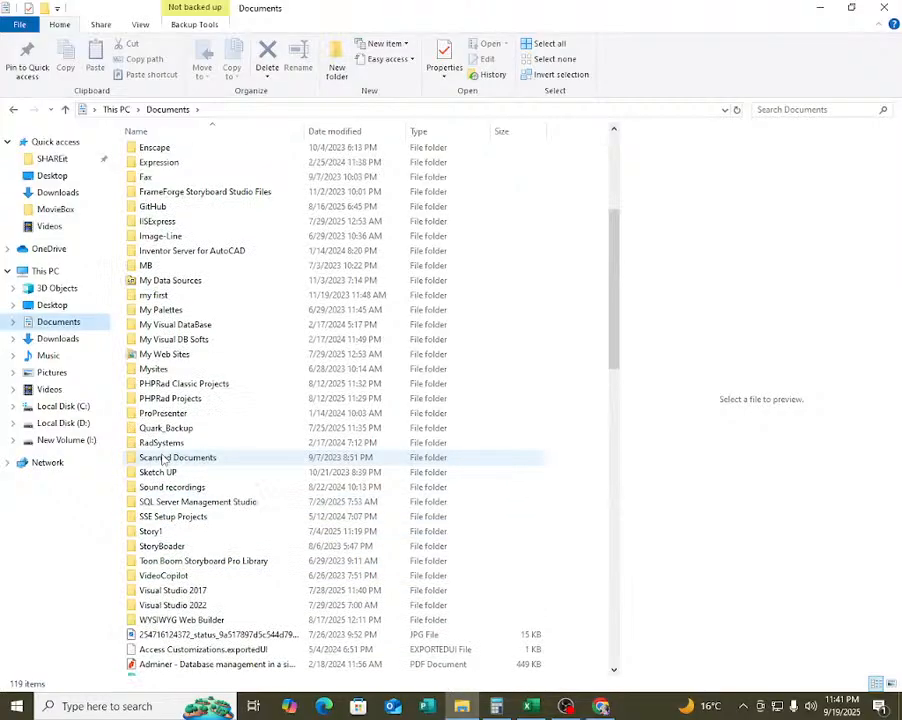
pyautogui.scroll(1, 163, 458)
pyautogui.scroll(-1, 163, 458)
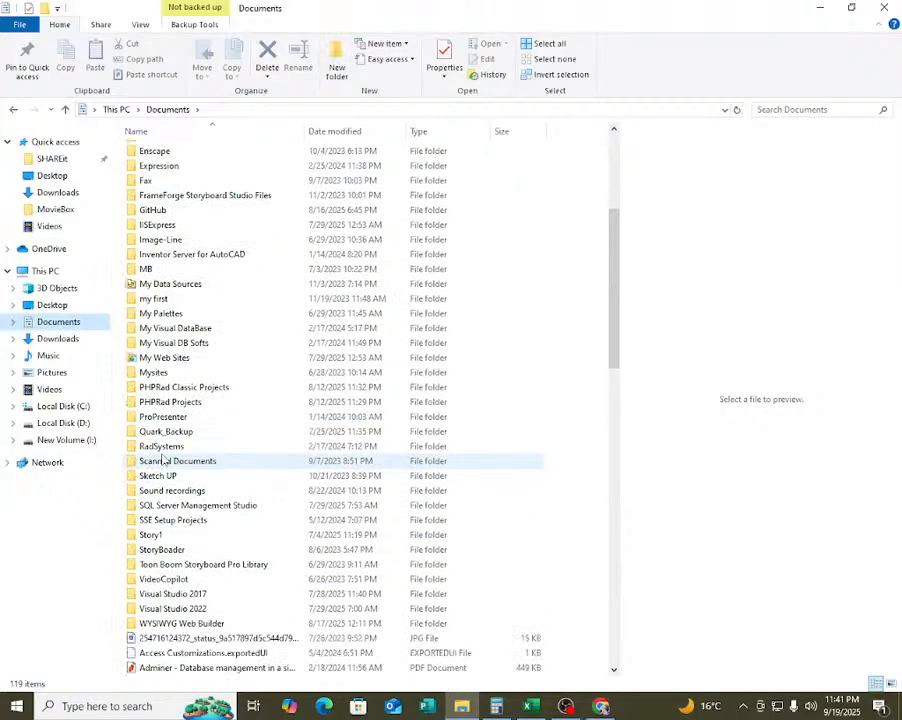
pyautogui.scroll(1, 163, 458)
pyautogui.scroll(5, 163, 458)
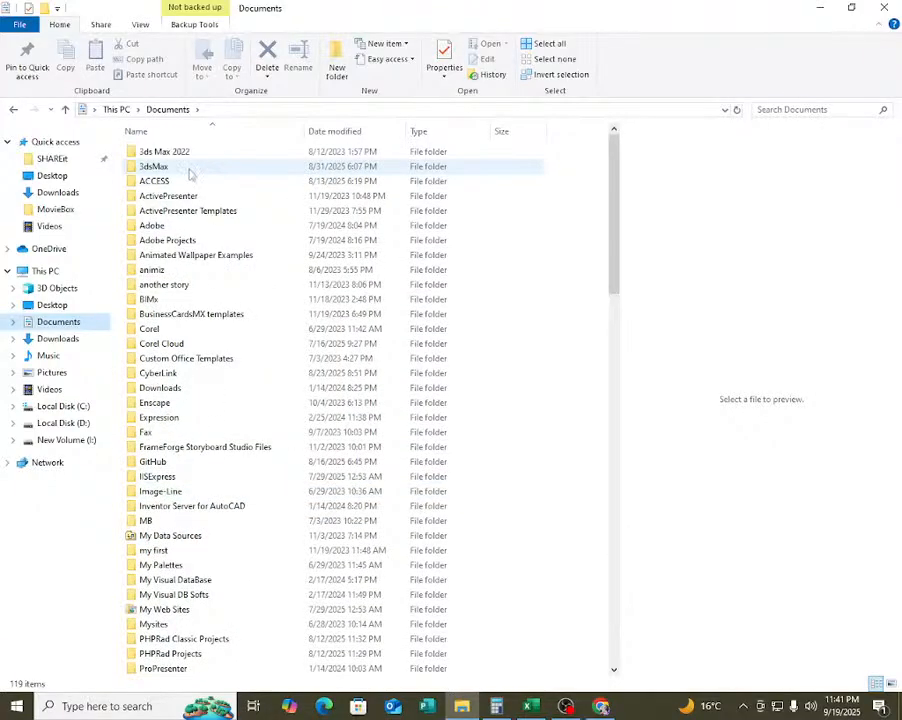
# Look inside the ACCESS, 3dsMax, 3ds Max 2022 and Adobe folders in Documents.
pyautogui.doubleClick(158, 181)
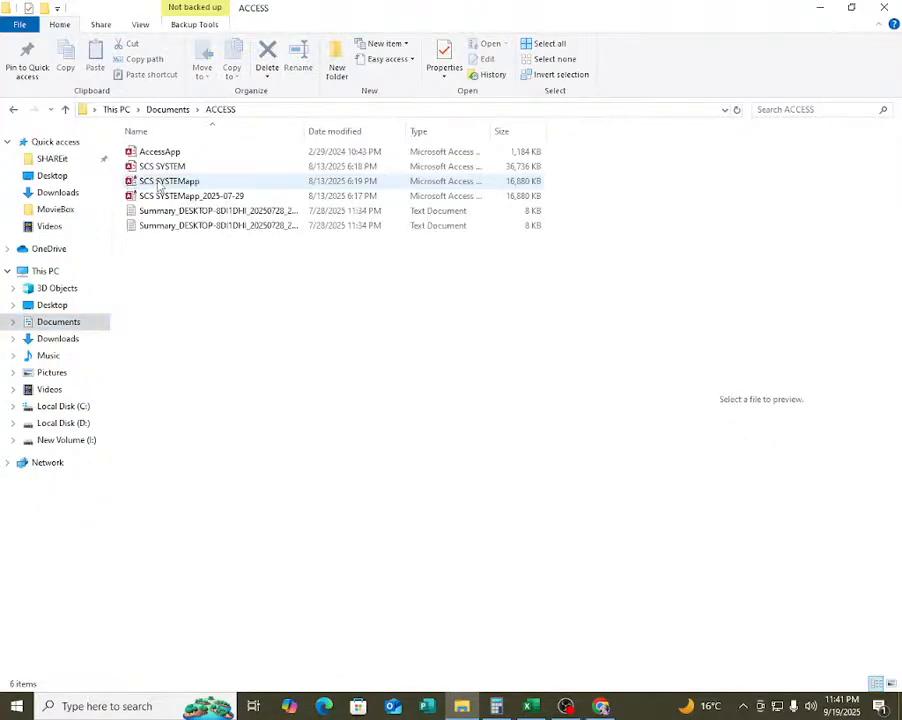
pyautogui.click(170, 110)
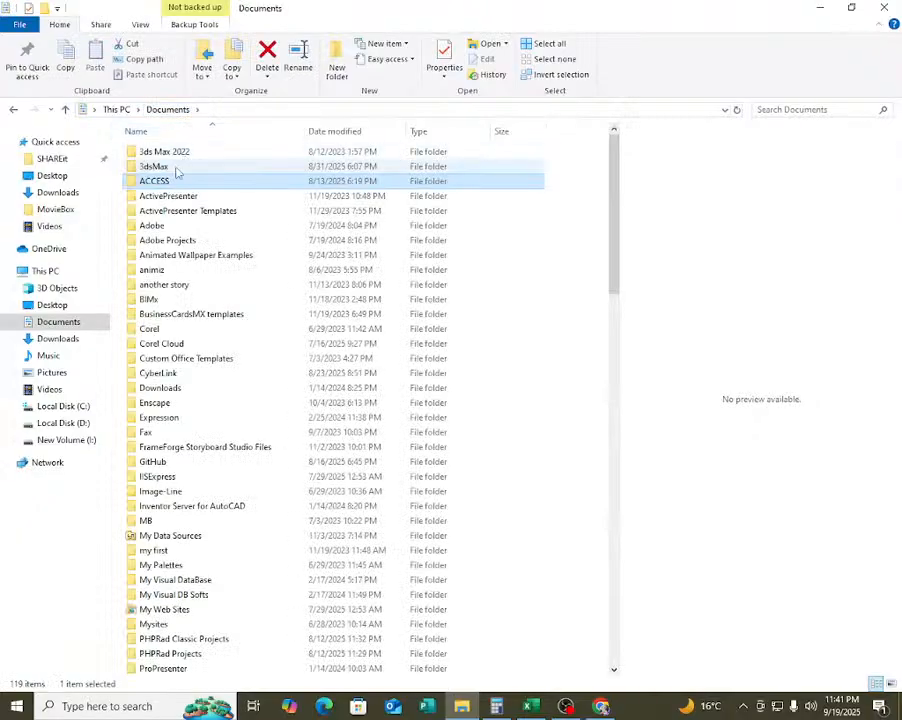
pyautogui.doubleClick(164, 169)
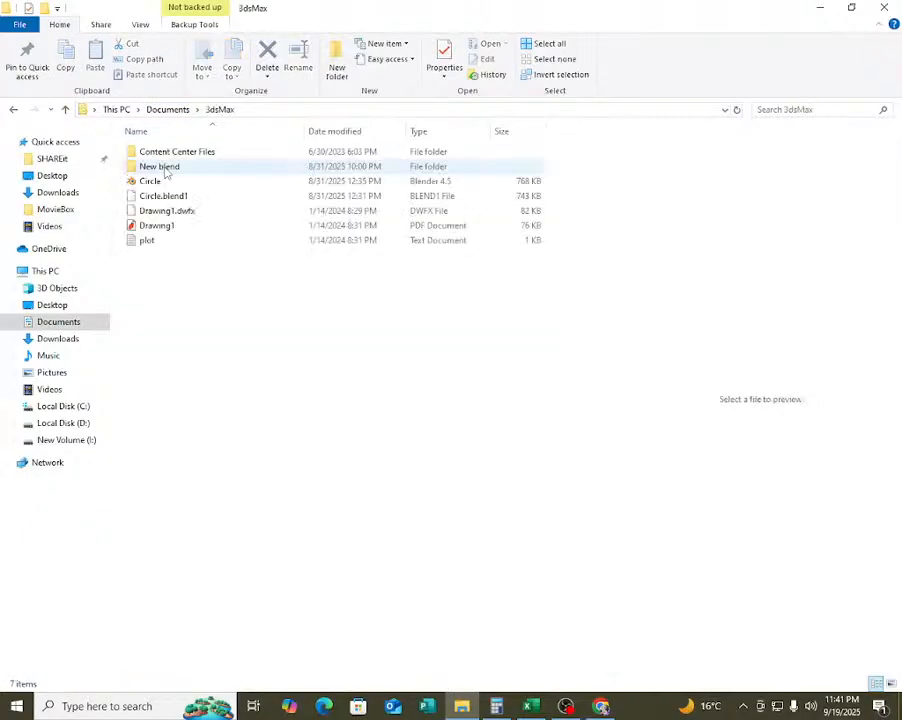
pyautogui.click(170, 110)
pyautogui.doubleClick(176, 151)
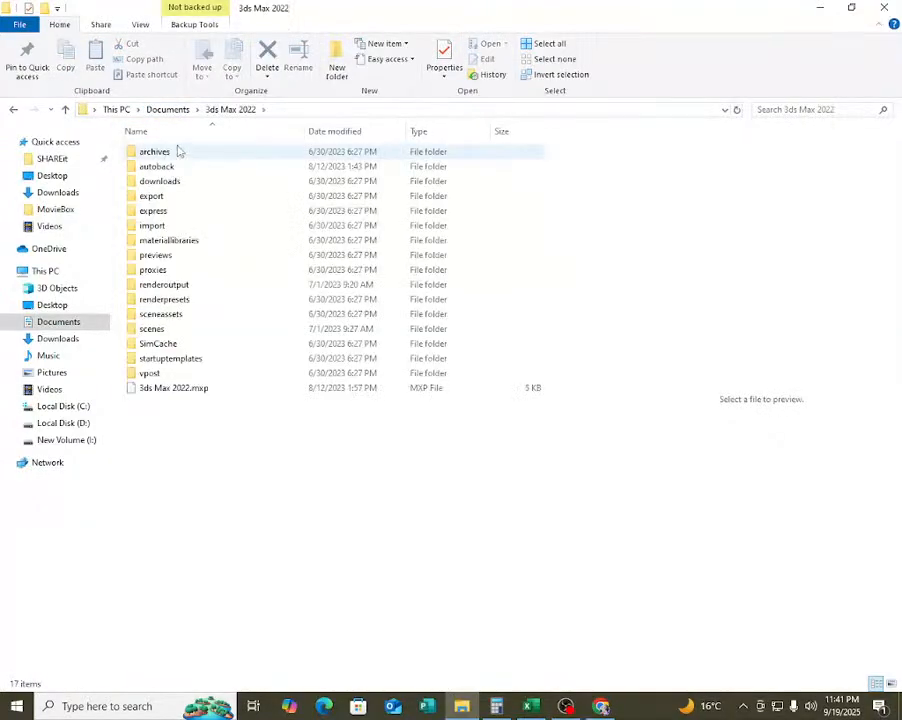
pyautogui.click(170, 110)
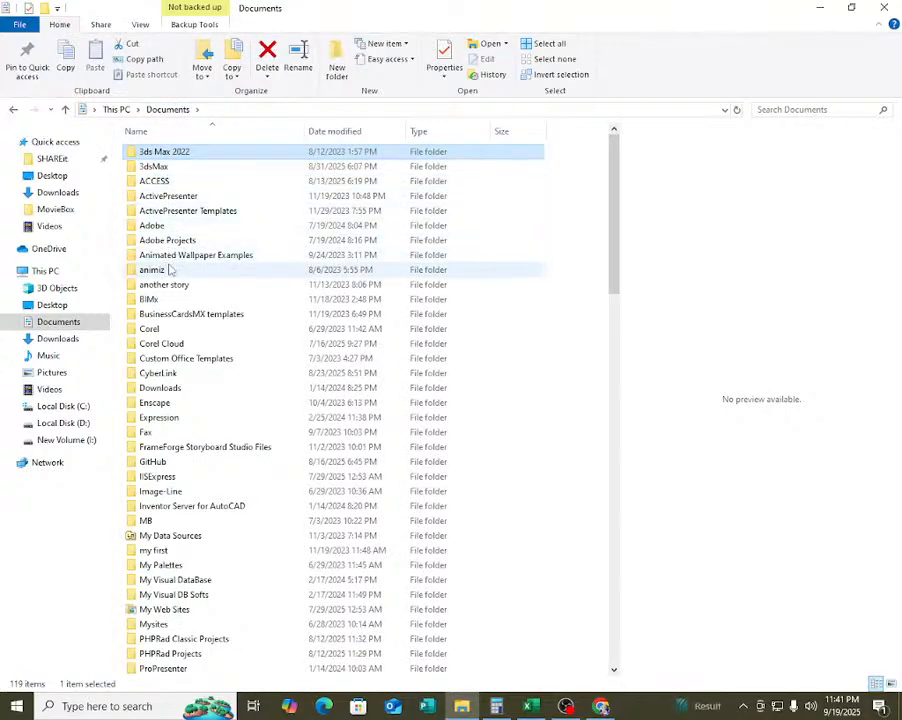
pyautogui.doubleClick(155, 226)
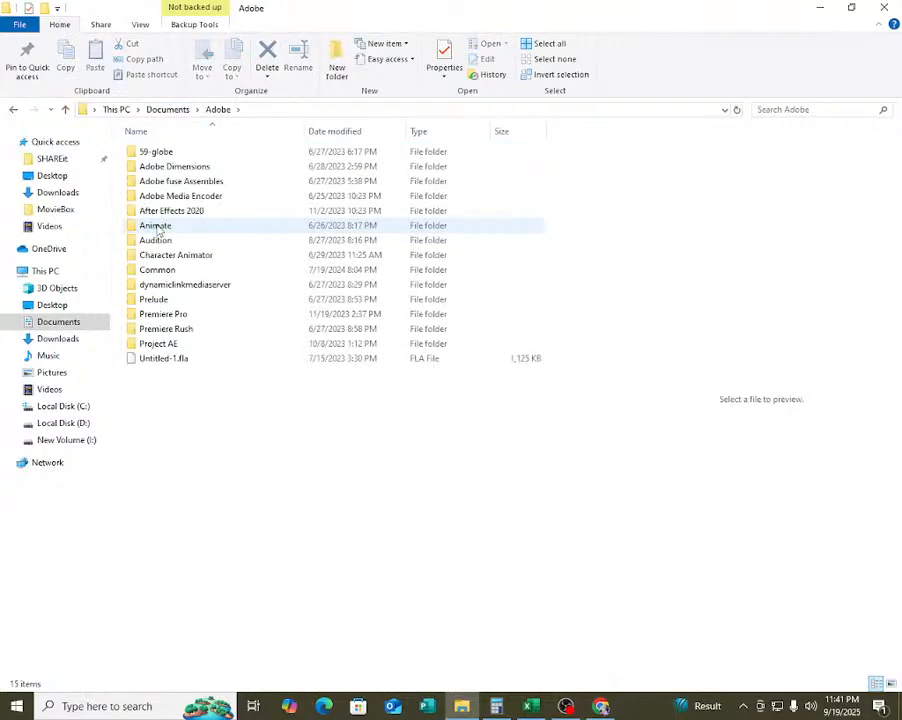
pyautogui.click(168, 110)
# Check the Downloads, MovieBox and Desktop folders.
pyautogui.click(62, 195)
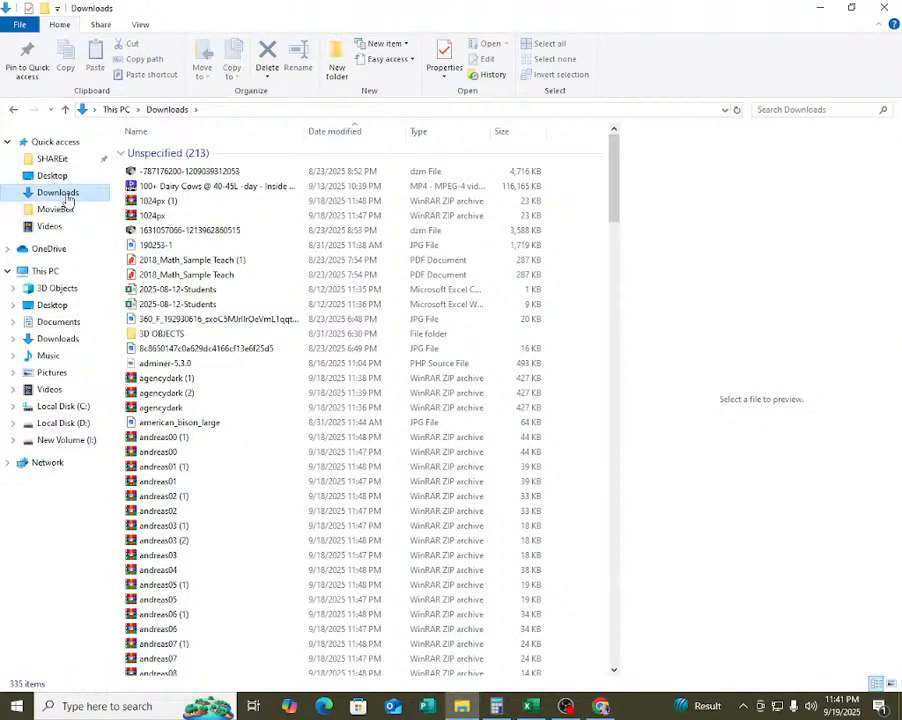
pyautogui.click(66, 209)
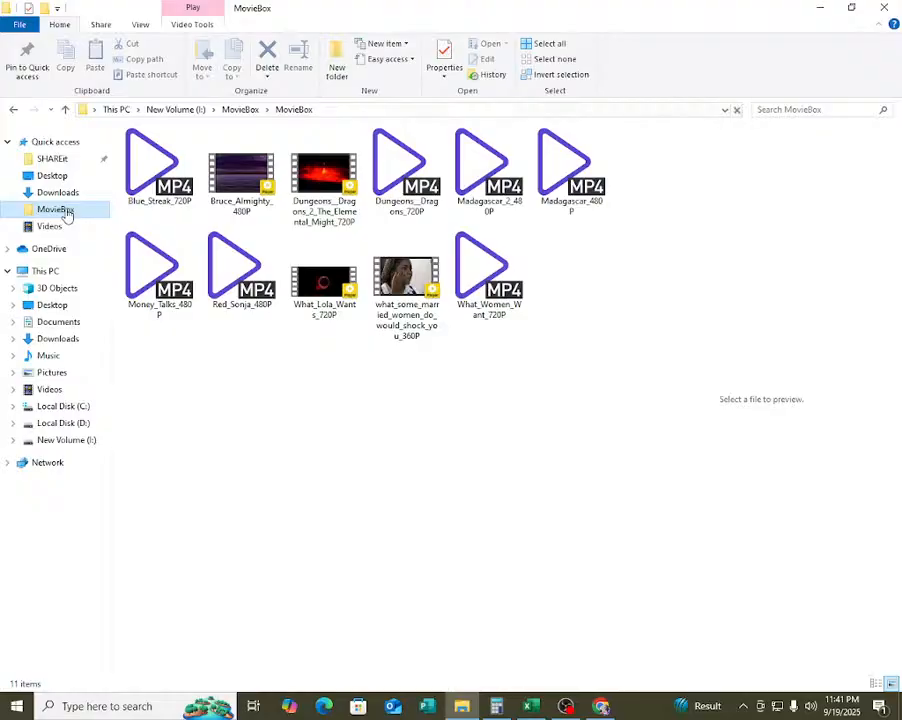
pyautogui.click(53, 176)
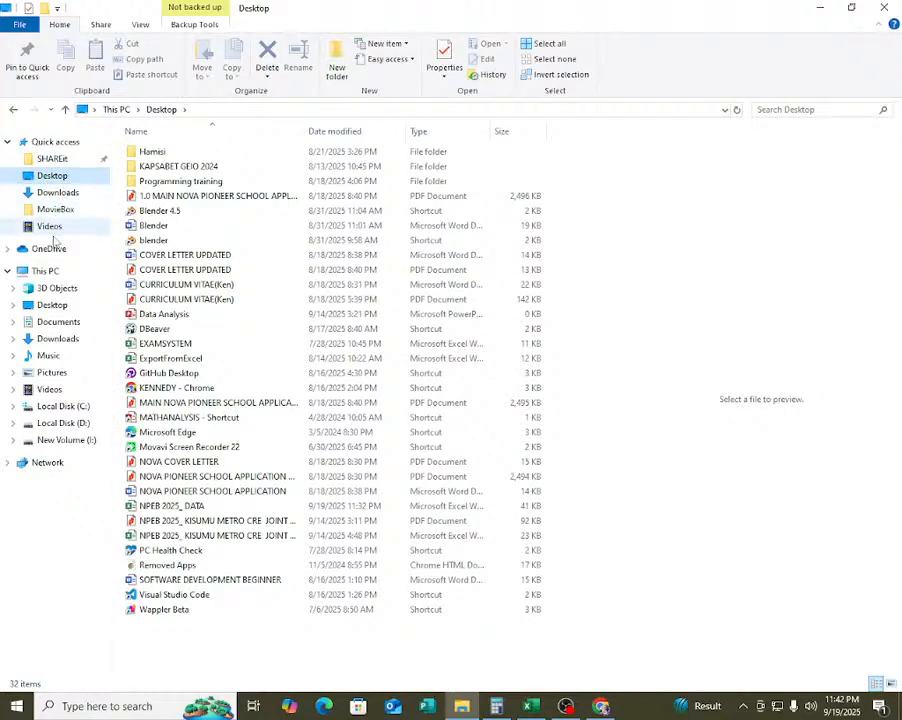
# Look through the Desktop and Documents folders under This PC for the needed file.
pyautogui.click(56, 308)
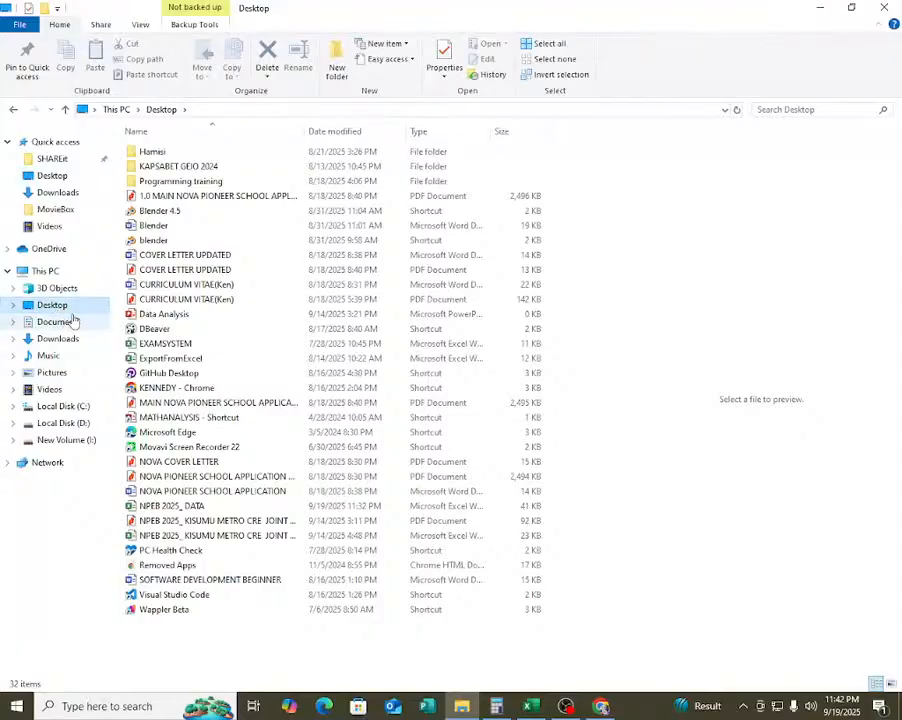
pyautogui.click(45, 330)
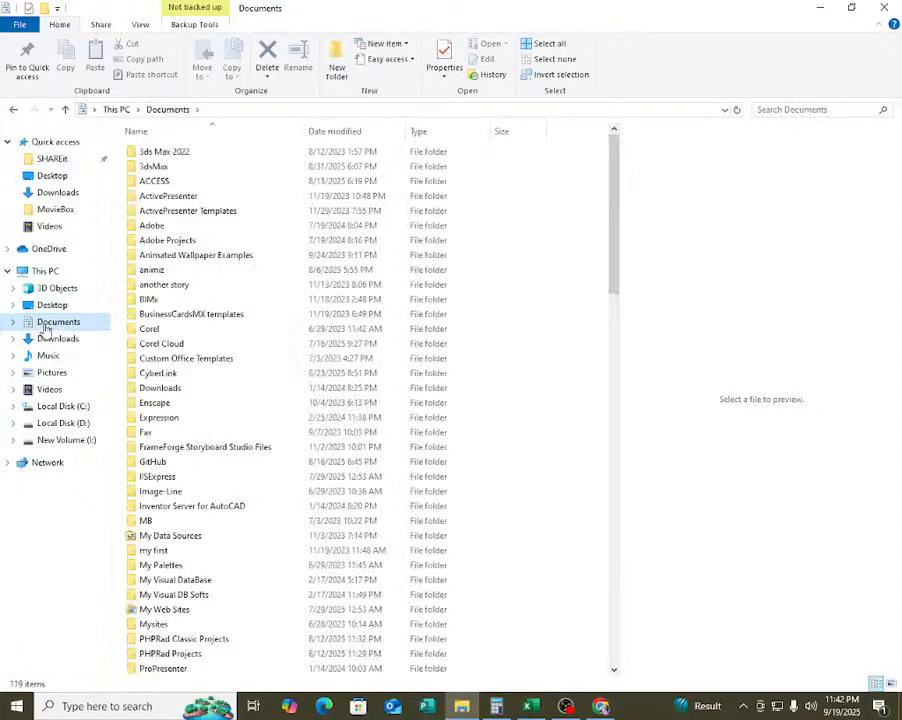
pyautogui.scroll(-1, 147, 346)
pyautogui.scroll(-5, 147, 346)
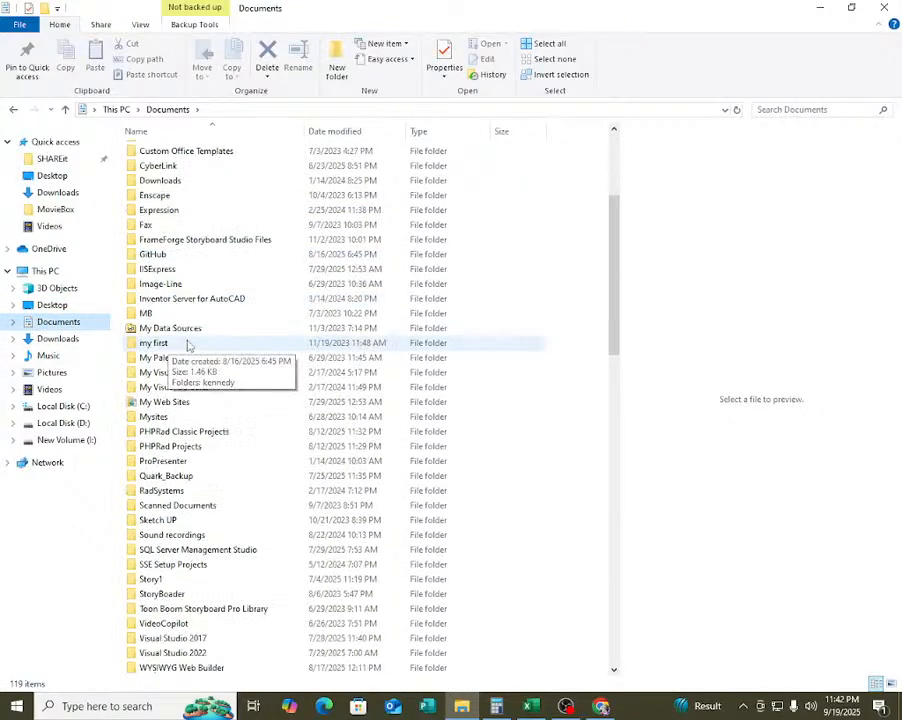
# Switch between OBS Studio and YouTube Studio in Chrome to check the live stream's status and the channel dashboard.
pyautogui.click(566, 706)
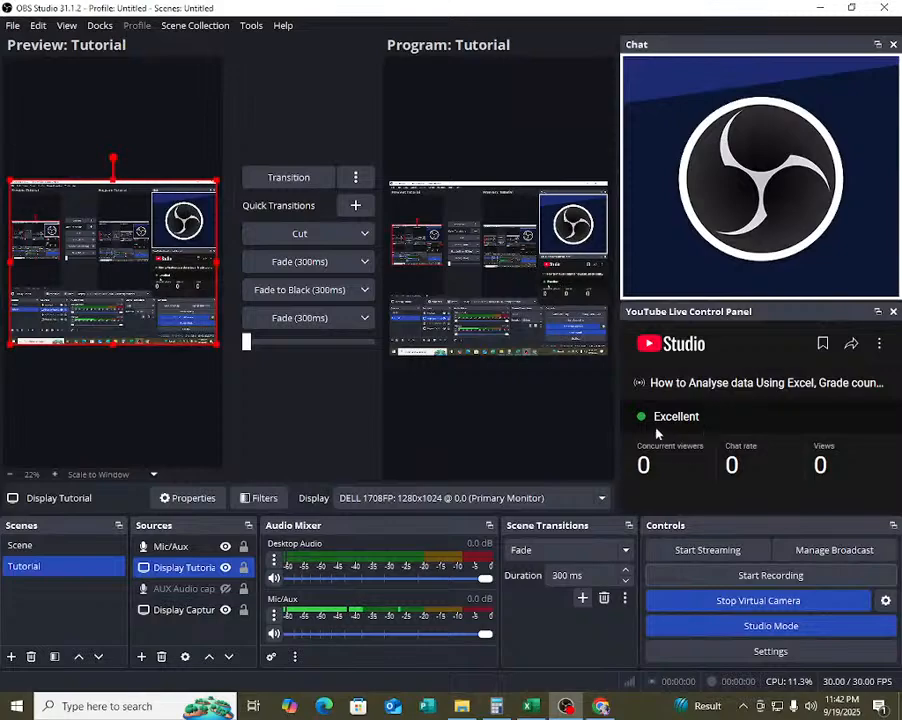
pyautogui.click(601, 706)
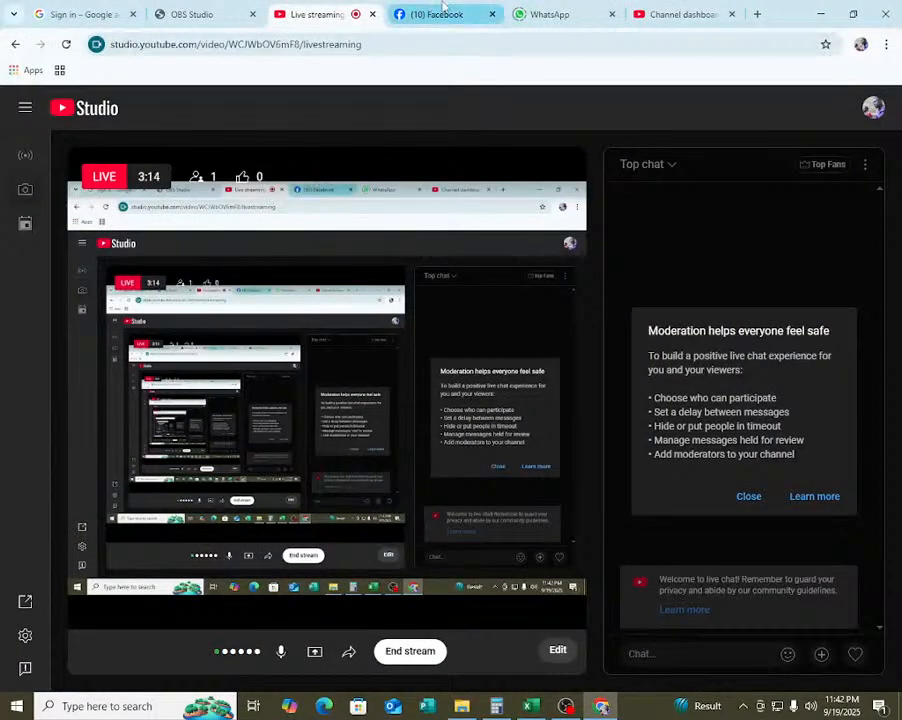
pyautogui.click(683, 14)
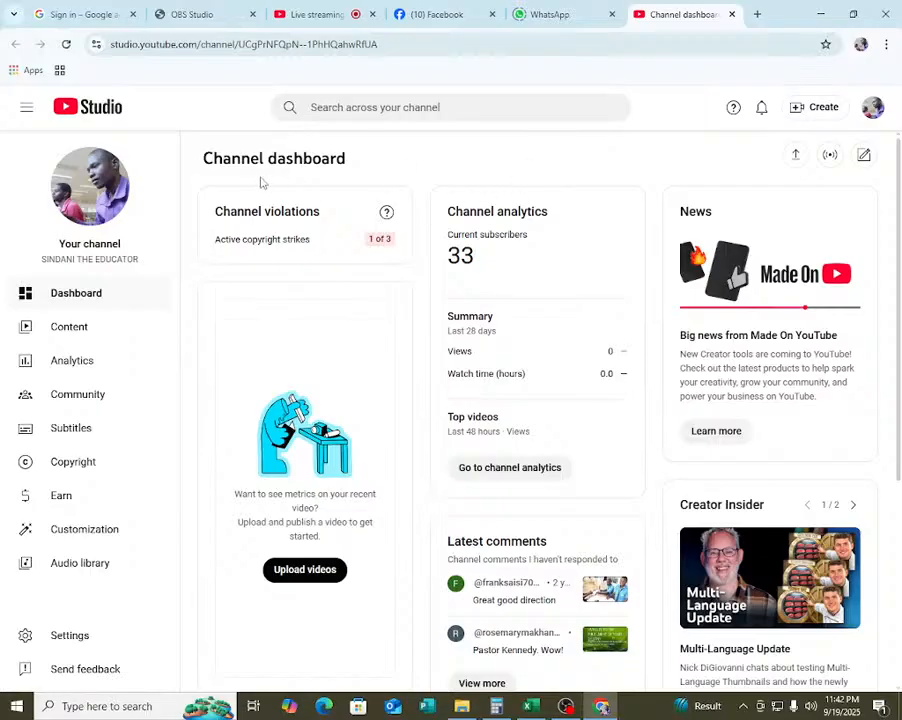
pyautogui.click(308, 10)
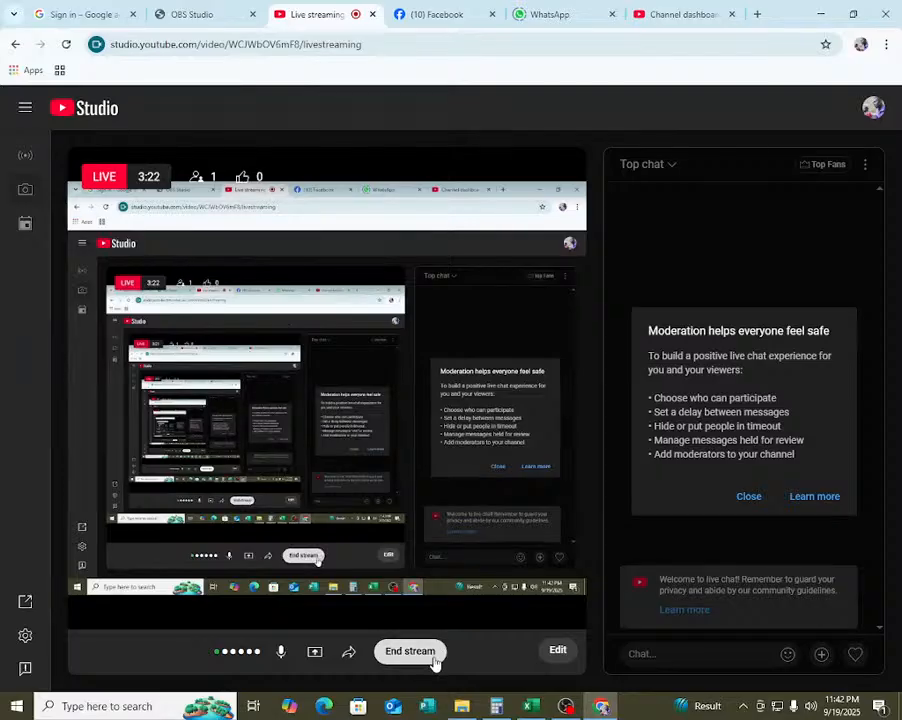
pyautogui.click(576, 711)
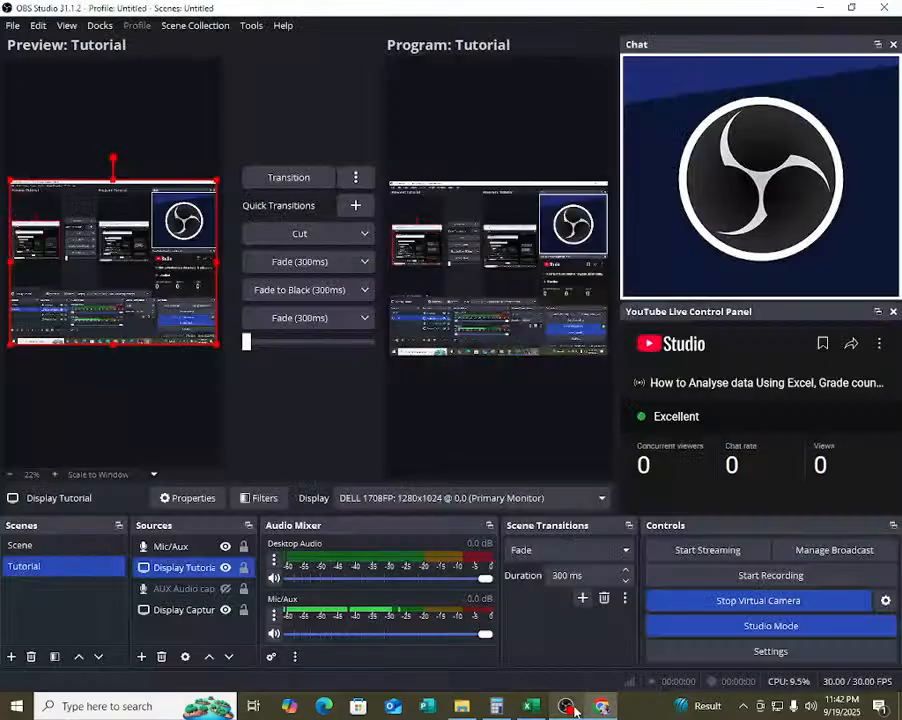
pyautogui.moveTo(601, 708)
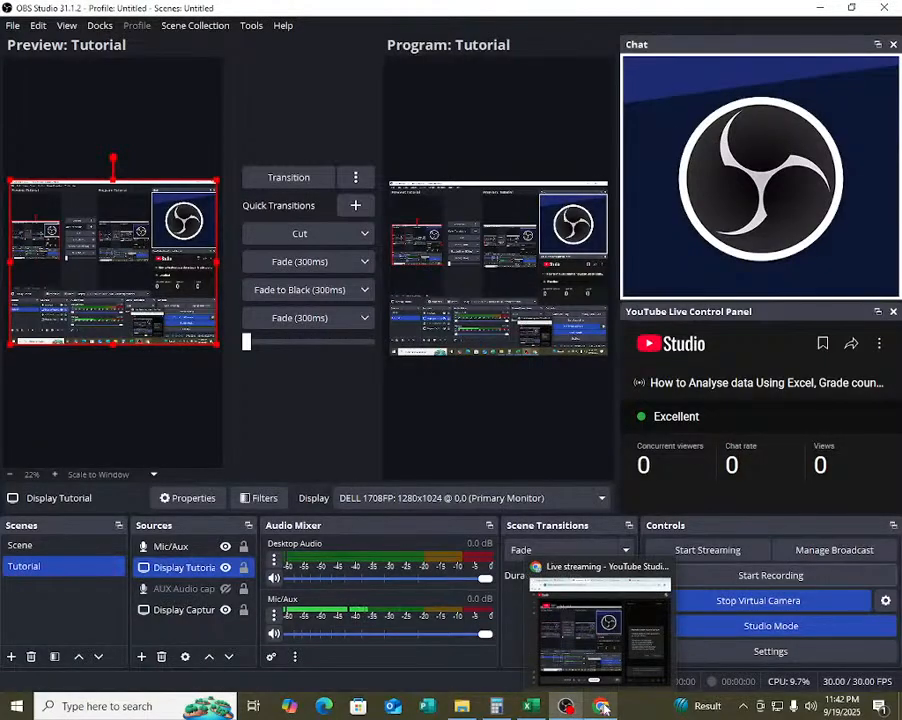
pyautogui.click(609, 624)
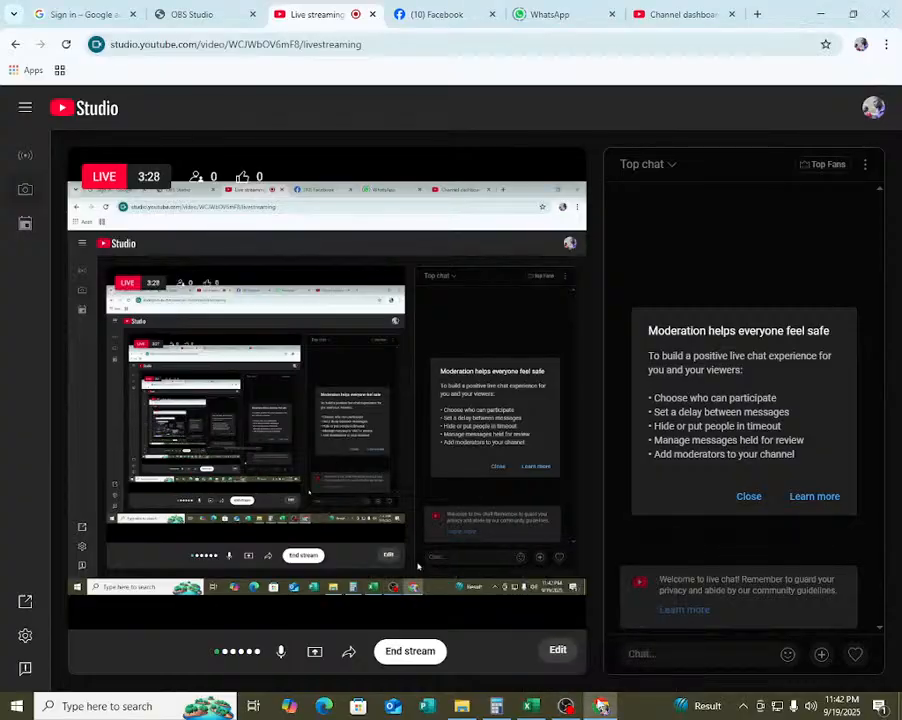
# Glance at OBS Studio and the NPEB 2025_ DATA workbook in Excel, and return to File Explorer.
pyautogui.click(565, 708)
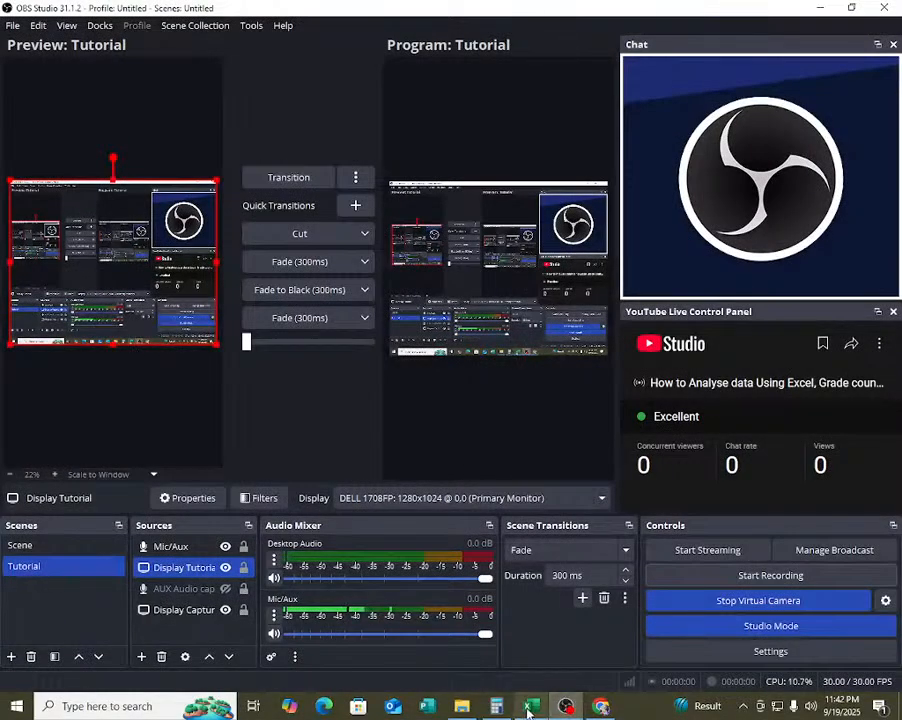
pyautogui.click(528, 708)
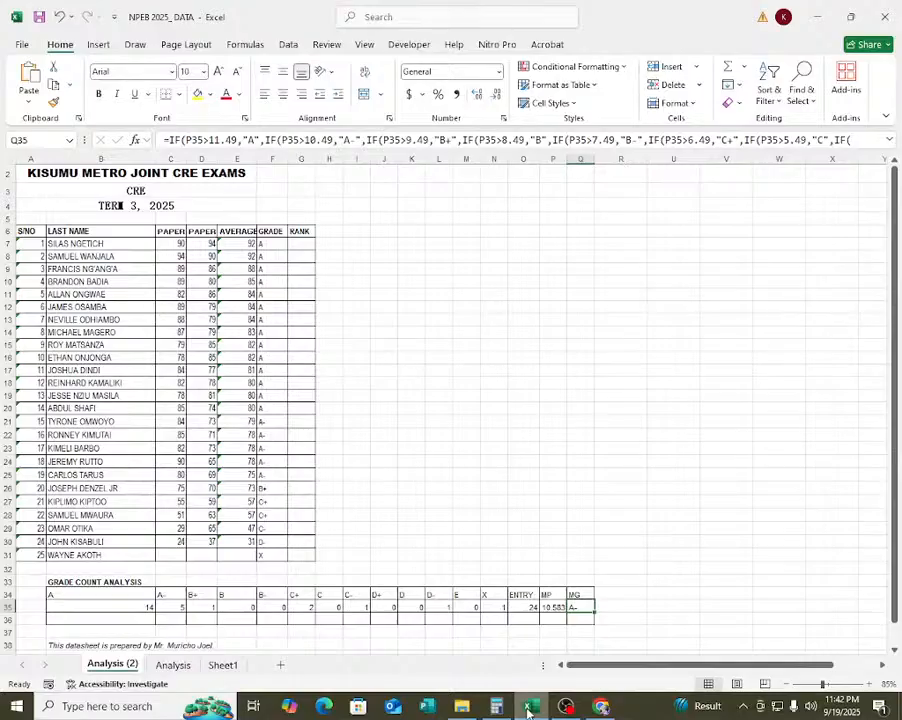
pyautogui.click(528, 708)
pyautogui.click(460, 706)
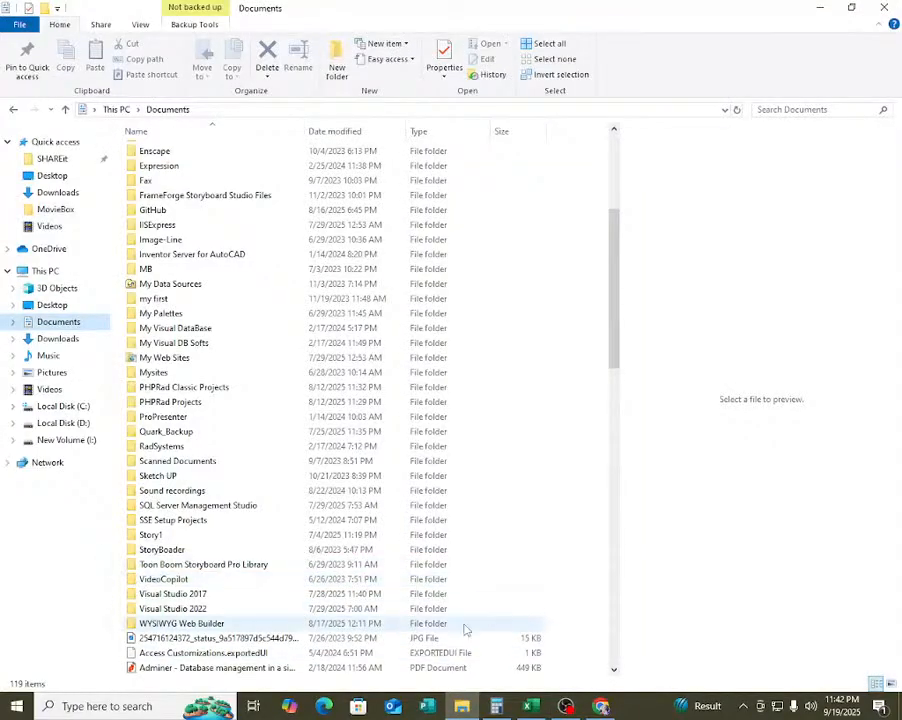
# Switch to OBS Studio, review the virtual camera output type, and check the recording path in the output settings without changing anything.
pyautogui.click(566, 706)
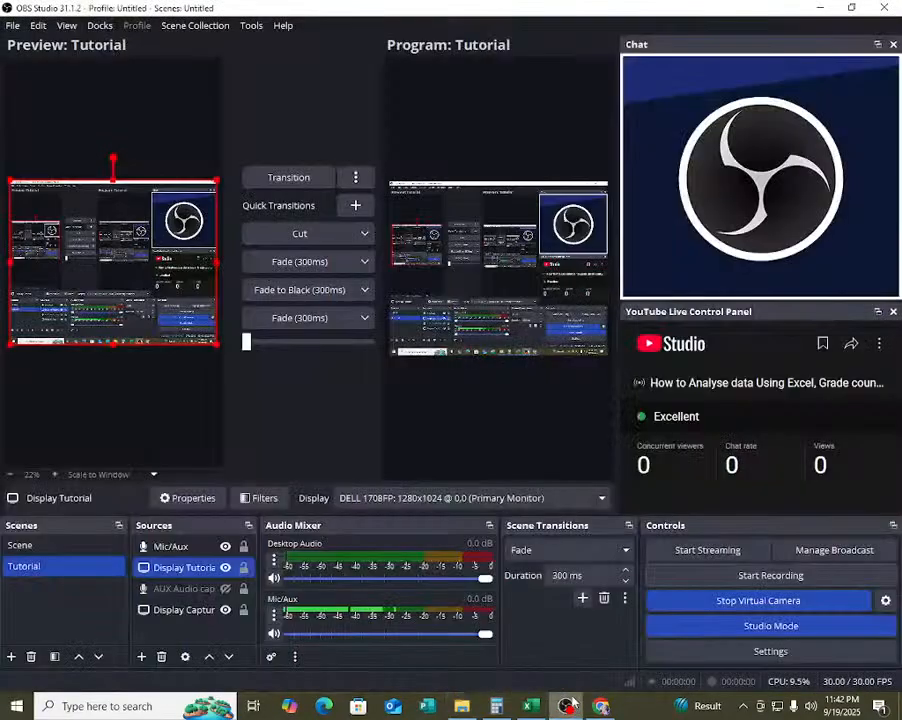
pyautogui.click(885, 599)
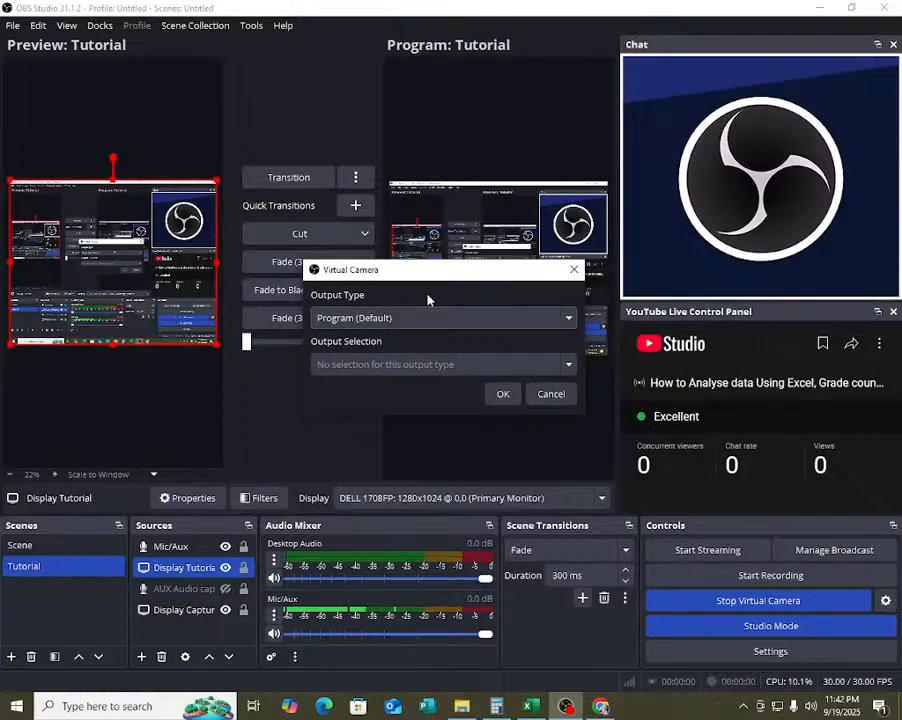
pyautogui.click(377, 317)
pyautogui.click(402, 340)
pyautogui.click(548, 393)
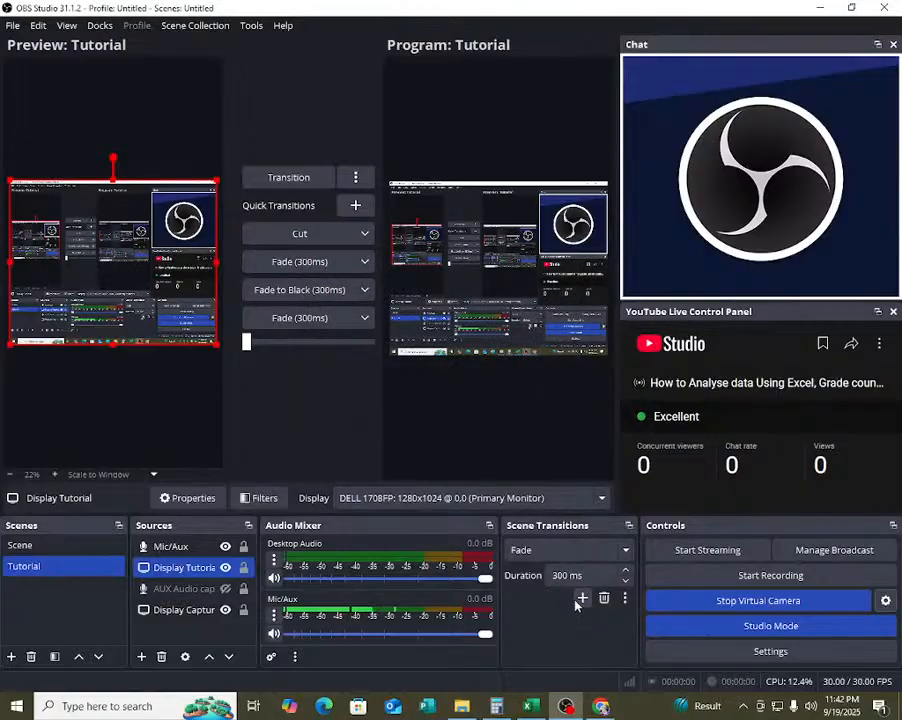
pyautogui.click(737, 653)
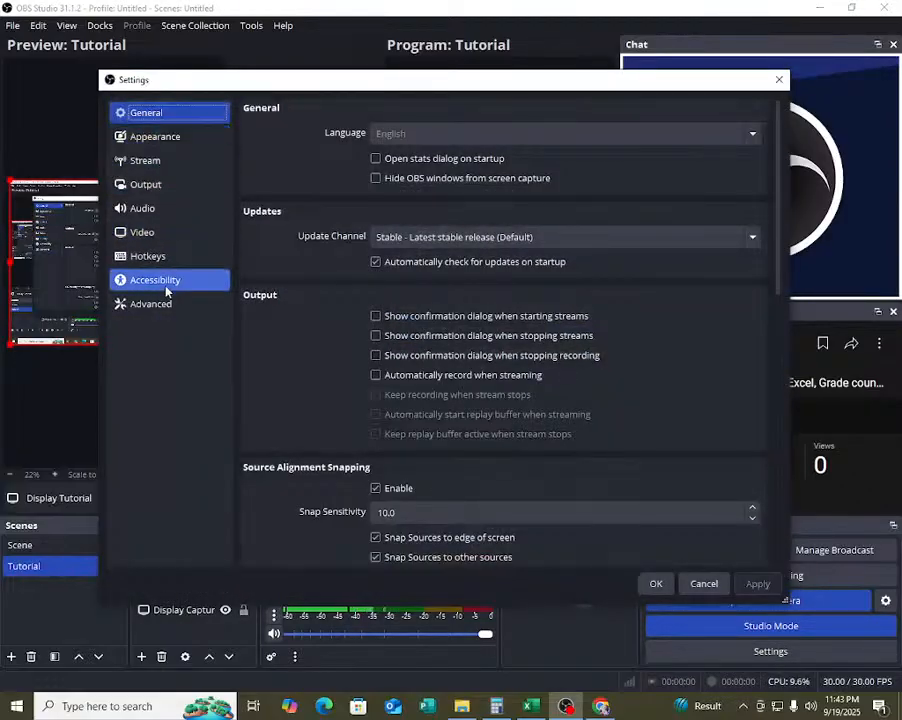
pyautogui.click(148, 188)
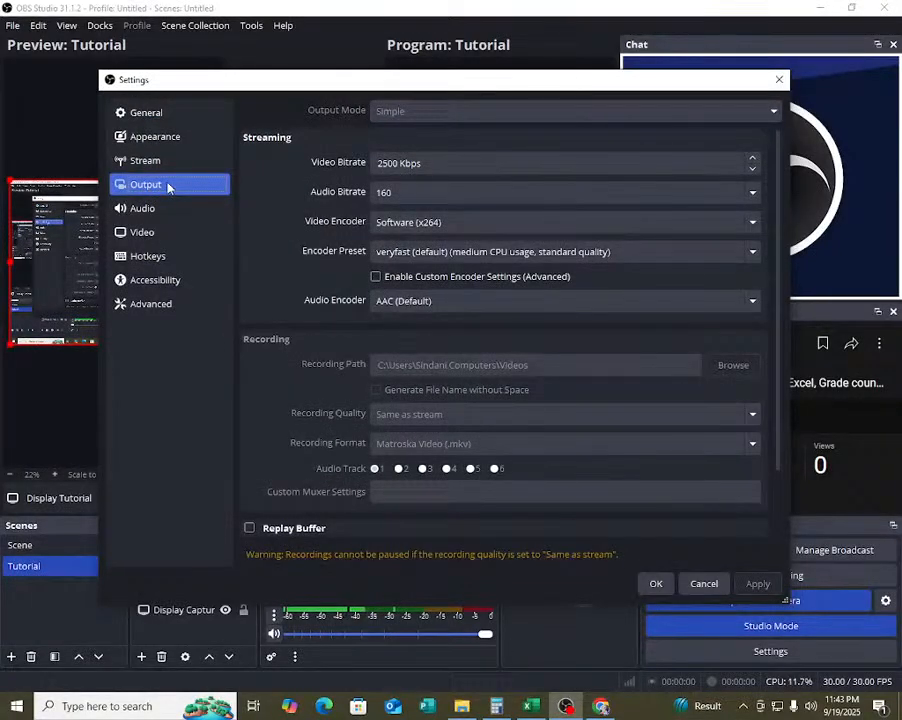
pyautogui.click(705, 582)
pyautogui.click(462, 706)
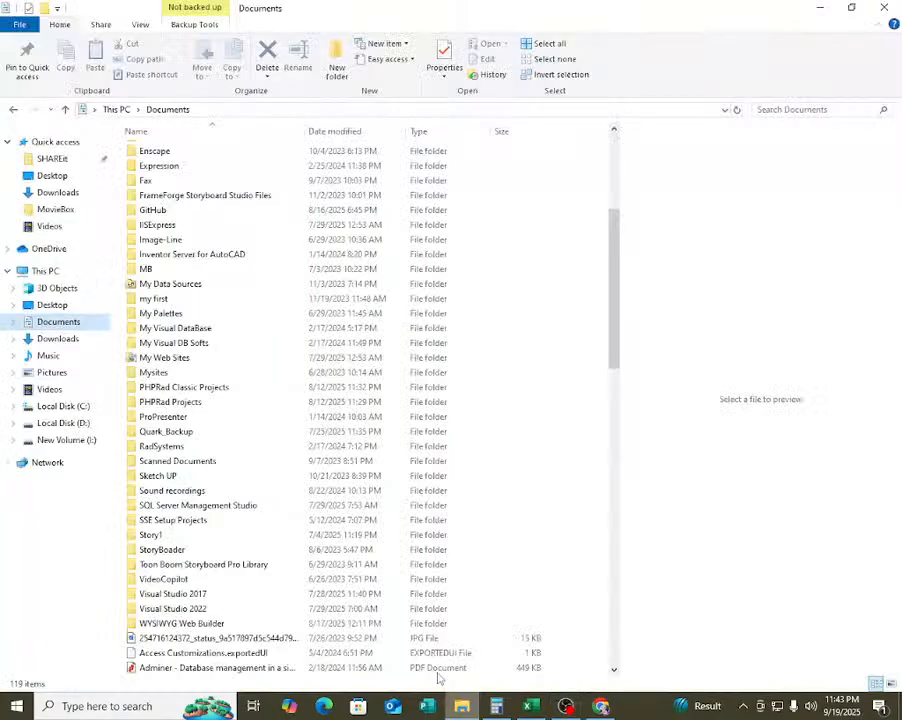
pyautogui.click(48, 372)
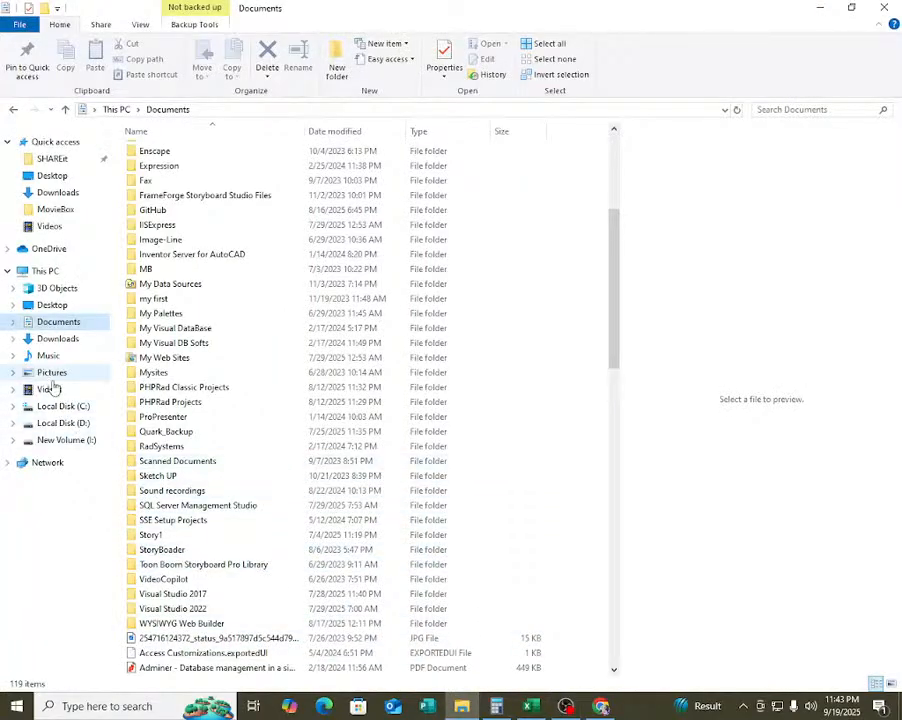
pyautogui.click(50, 390)
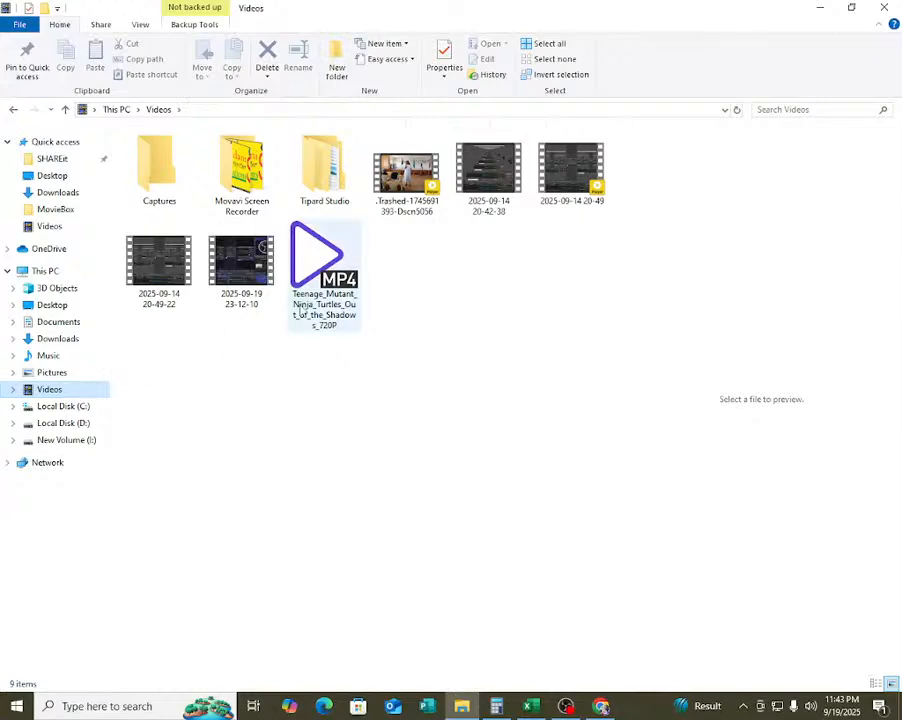
pyautogui.click(322, 272)
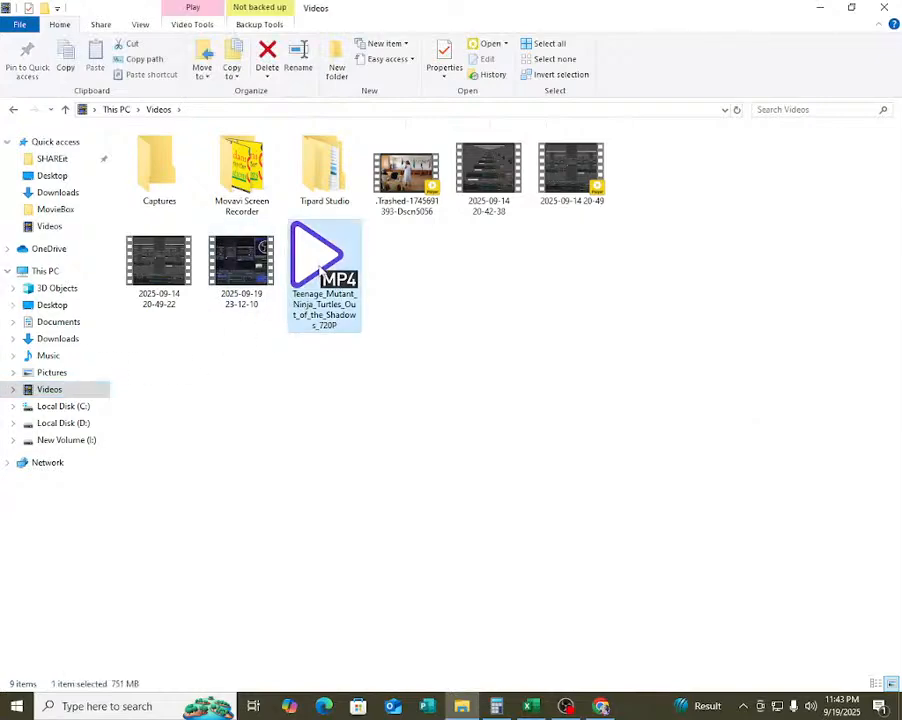
pyautogui.click(406, 175)
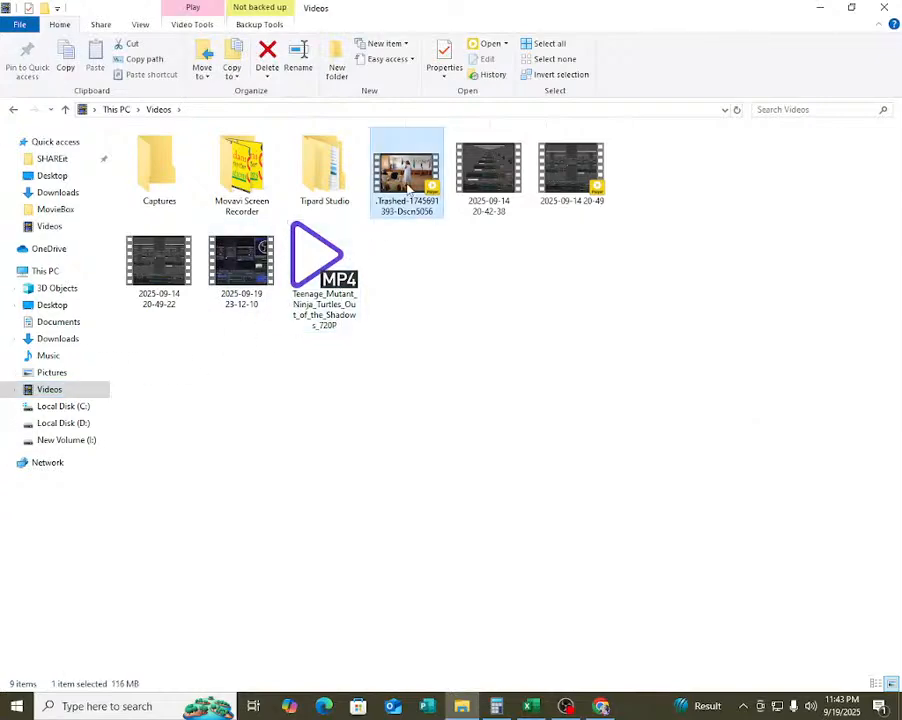
pyautogui.click(503, 180)
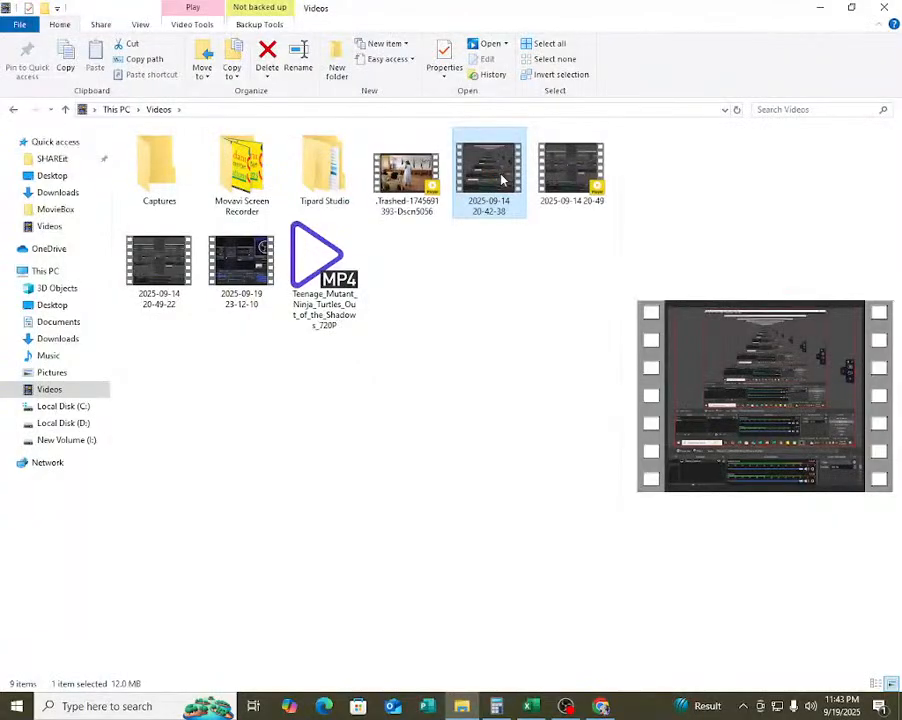
pyautogui.click(568, 162)
pyautogui.click(224, 262)
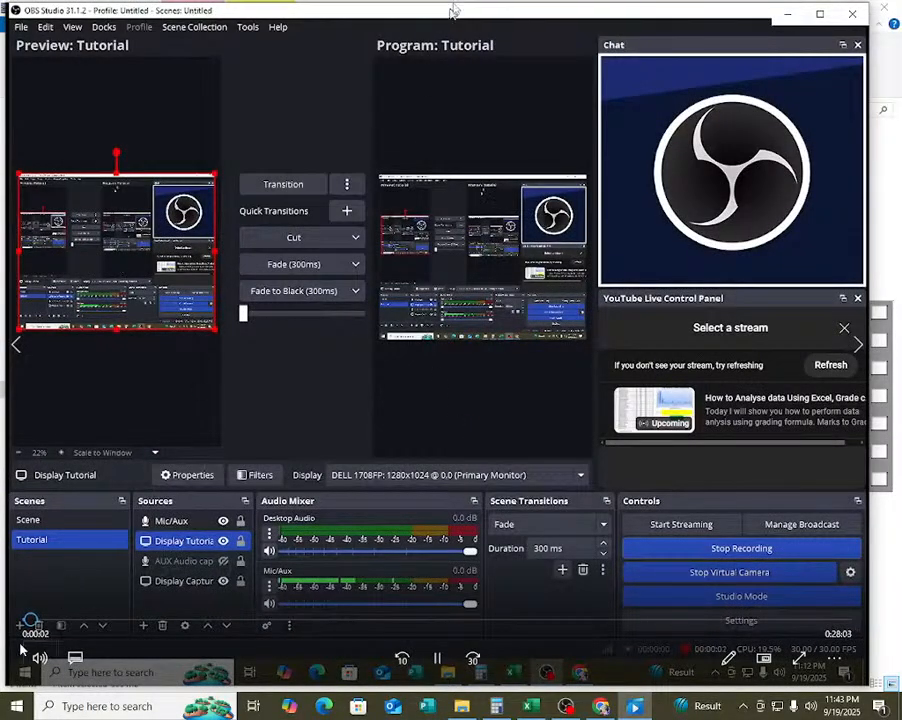
# Skip the recording's playback ahead to about 0:29 and maximize the player window.
pyautogui.click(44, 625)
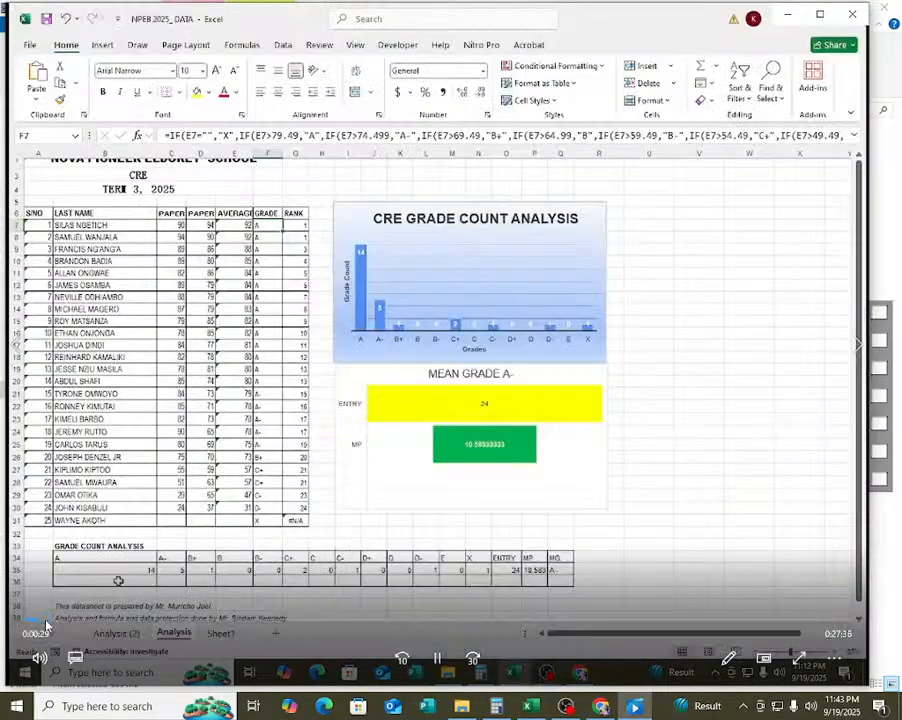
pyautogui.click(40, 622)
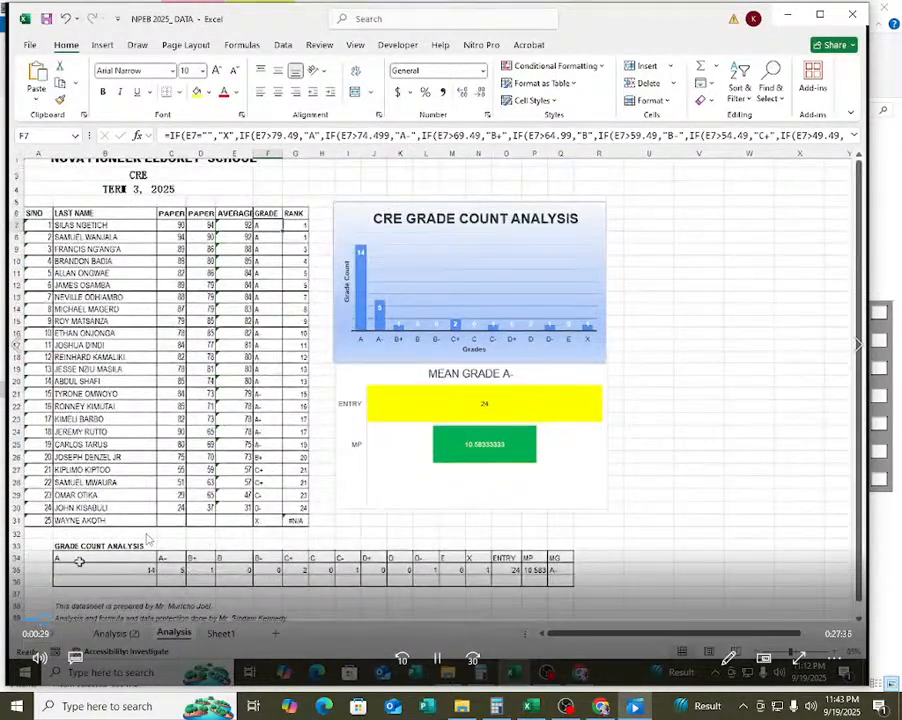
pyautogui.click(821, 16)
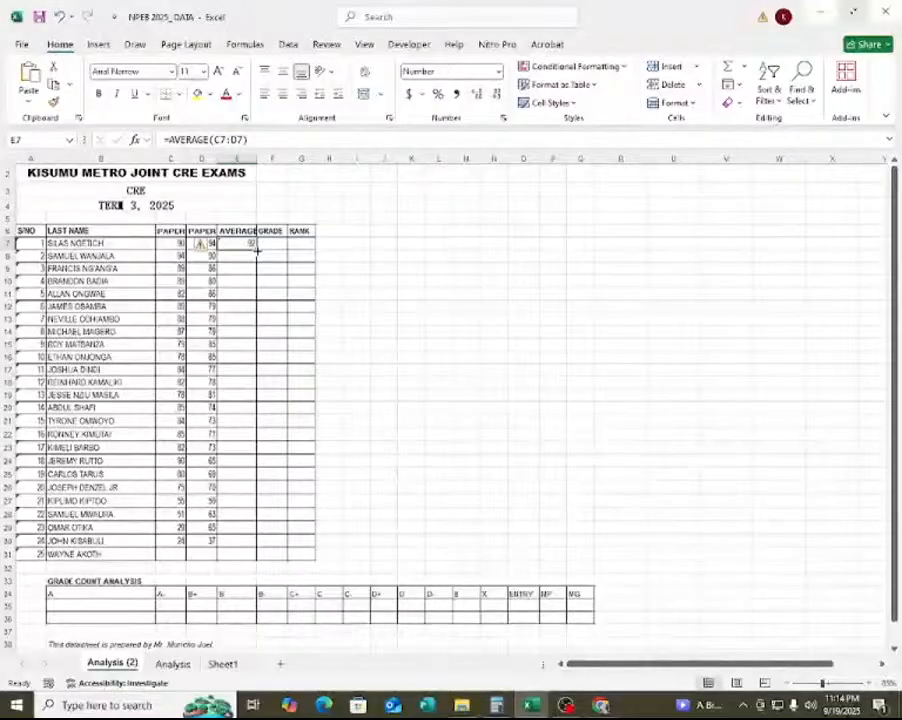
# Fill the AVERAGE formula from E7 down to E31 and check the copied formulas in the AVERAGE column.
pyautogui.doubleClick(257, 250)
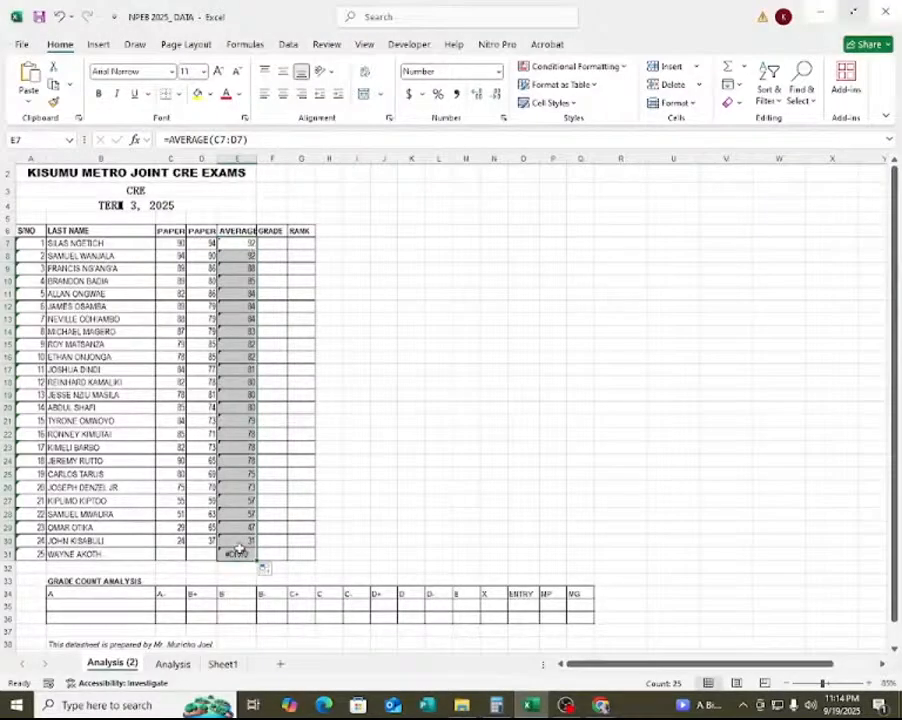
pyautogui.click(244, 281)
pyautogui.click(247, 245)
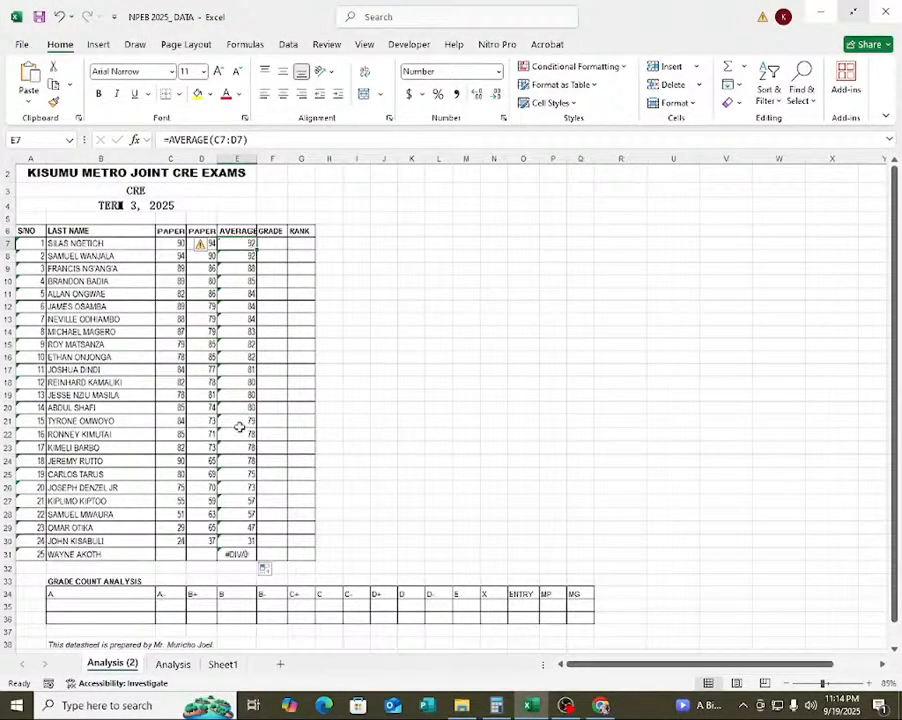
pyautogui.click(236, 380)
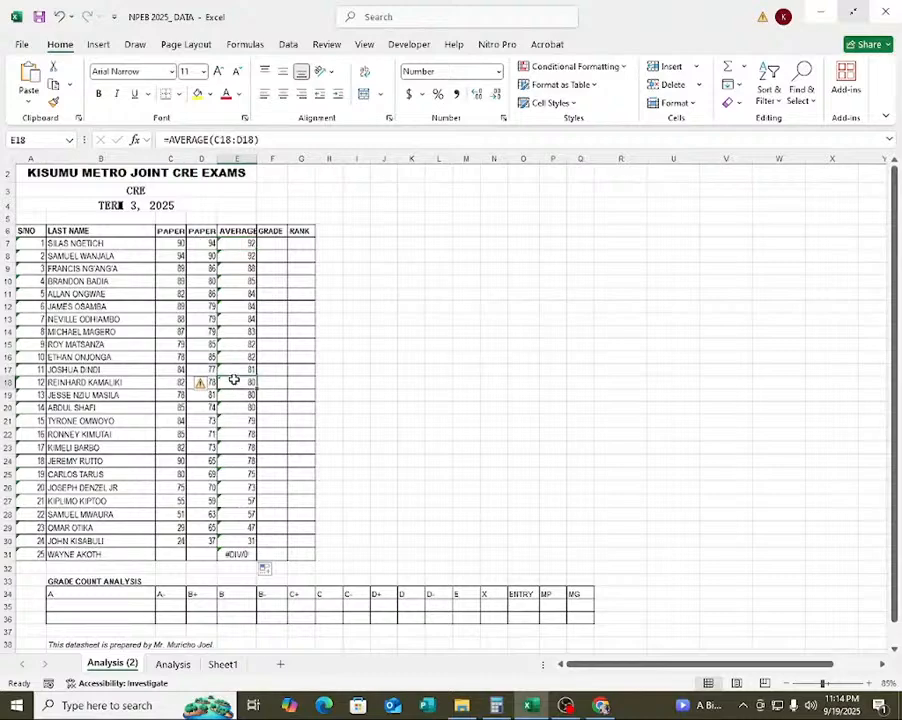
# Start an IF formula in the first student's GRADE cell, F7.
pyautogui.click(274, 244)
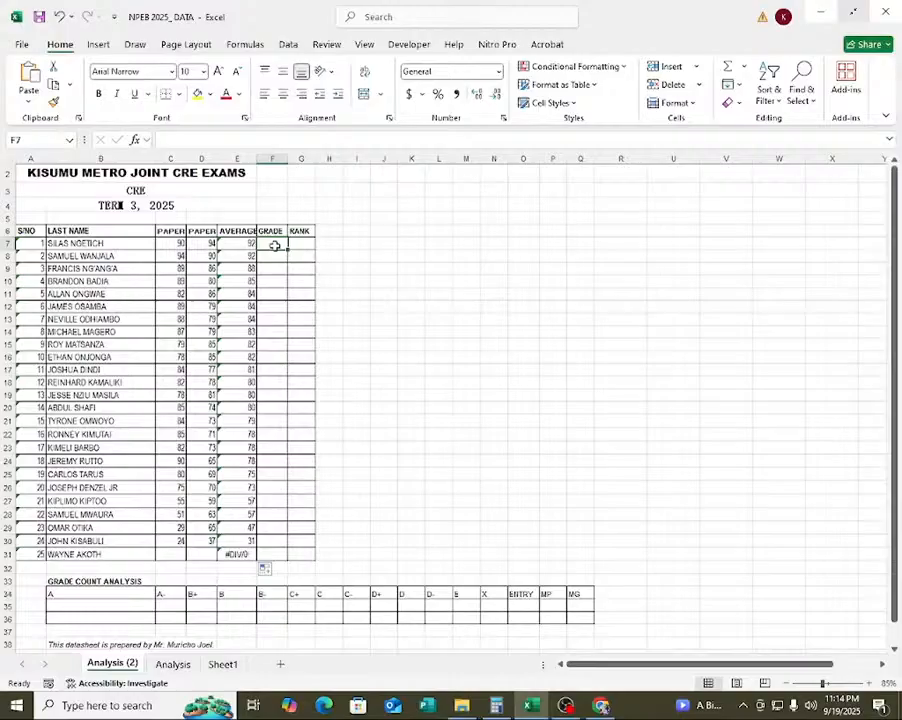
pyautogui.write('=')
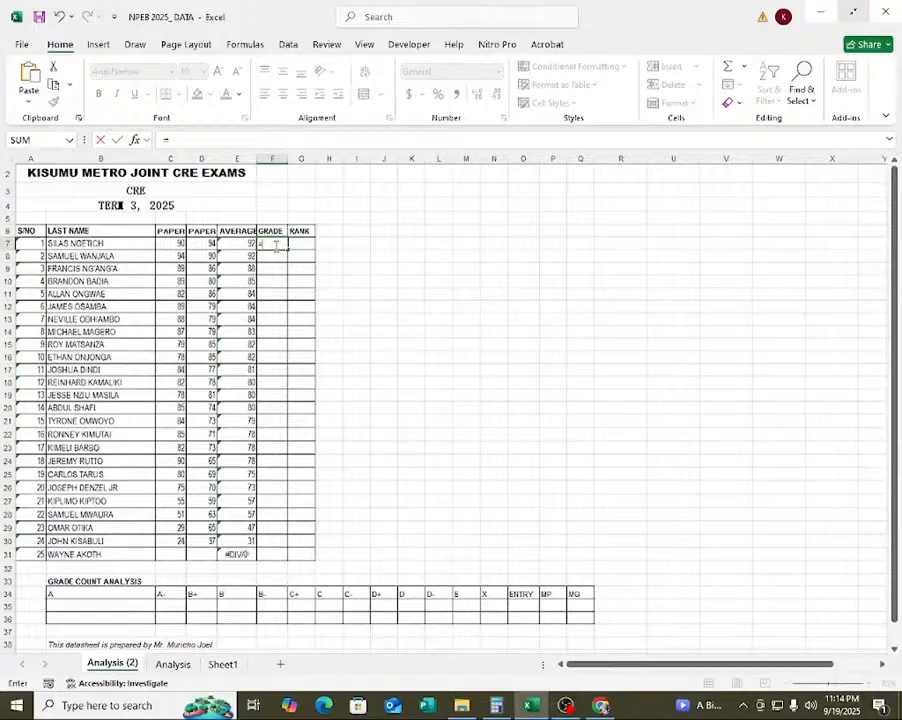
pyautogui.write('if')
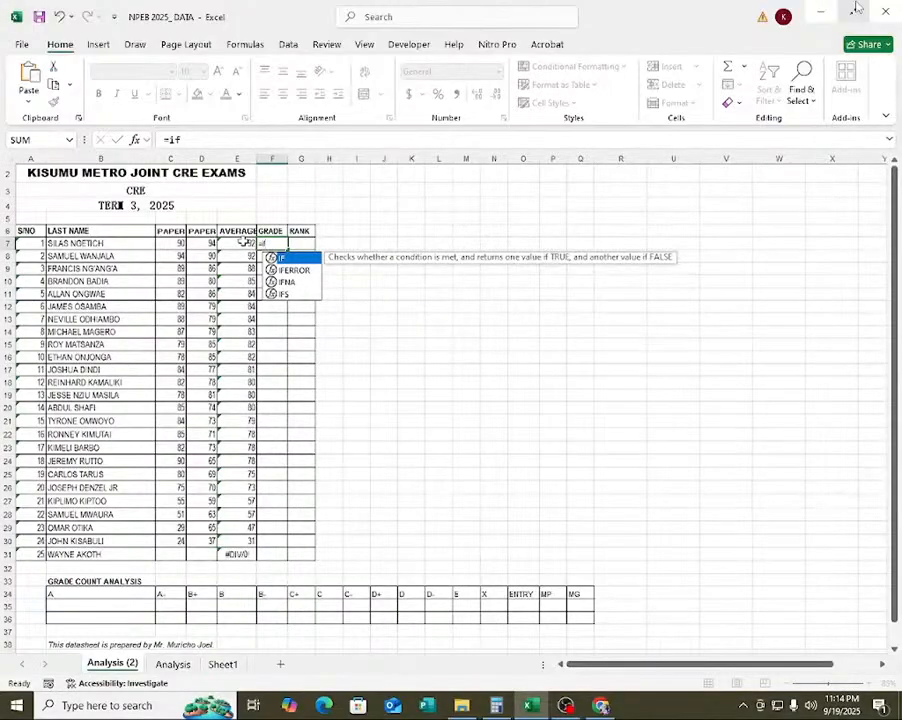
pyautogui.click(243, 242)
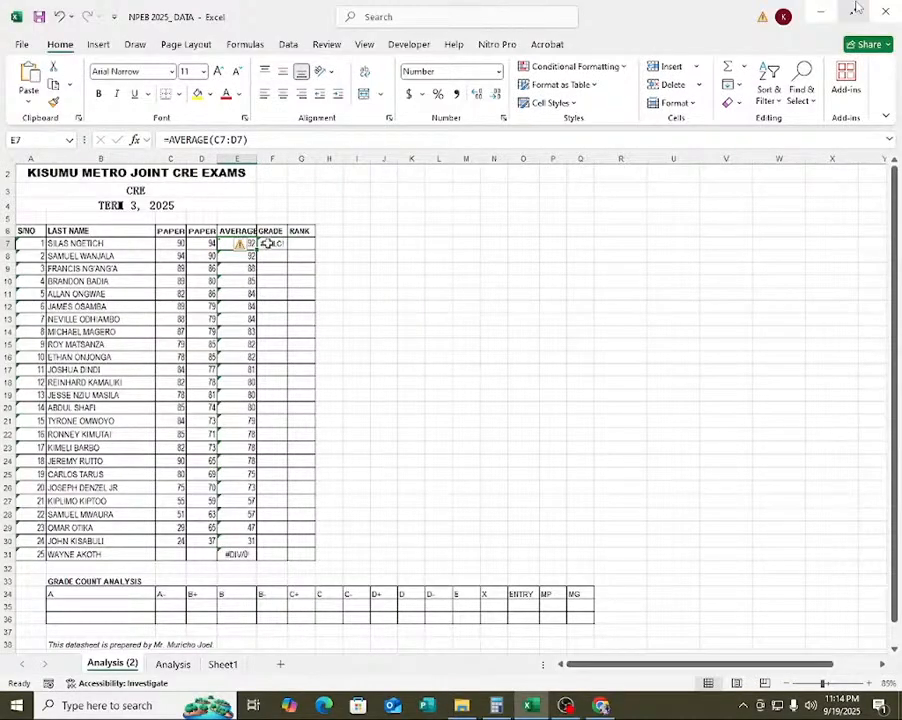
pyautogui.click(268, 243)
pyautogui.click(190, 139)
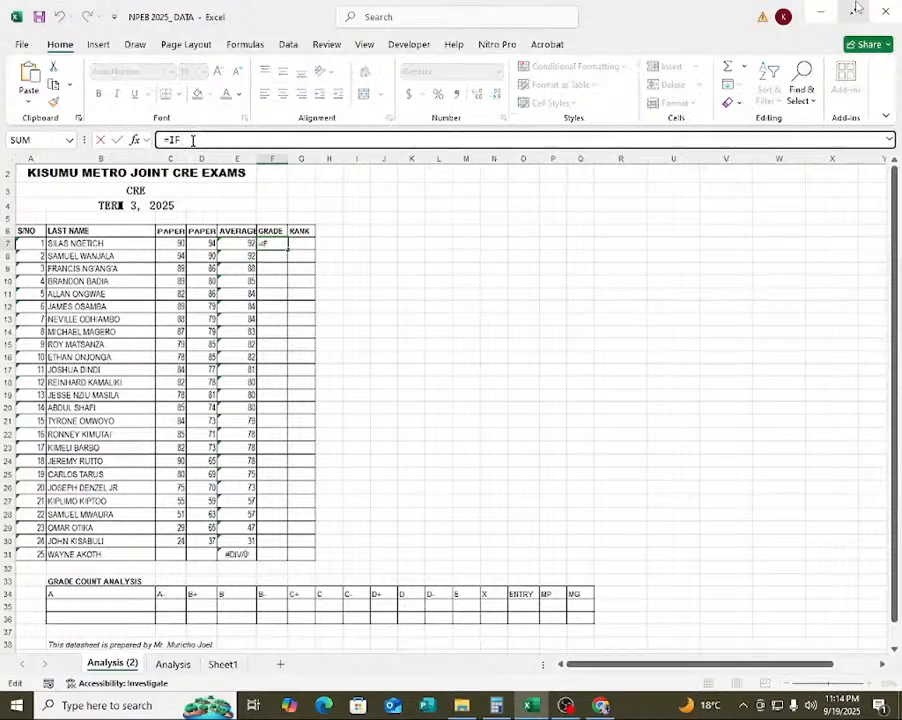
pyautogui.press('BackSpace')
pyautogui.press('BackSpace')
pyautogui.write('i')
pyautogui.press('Tab')
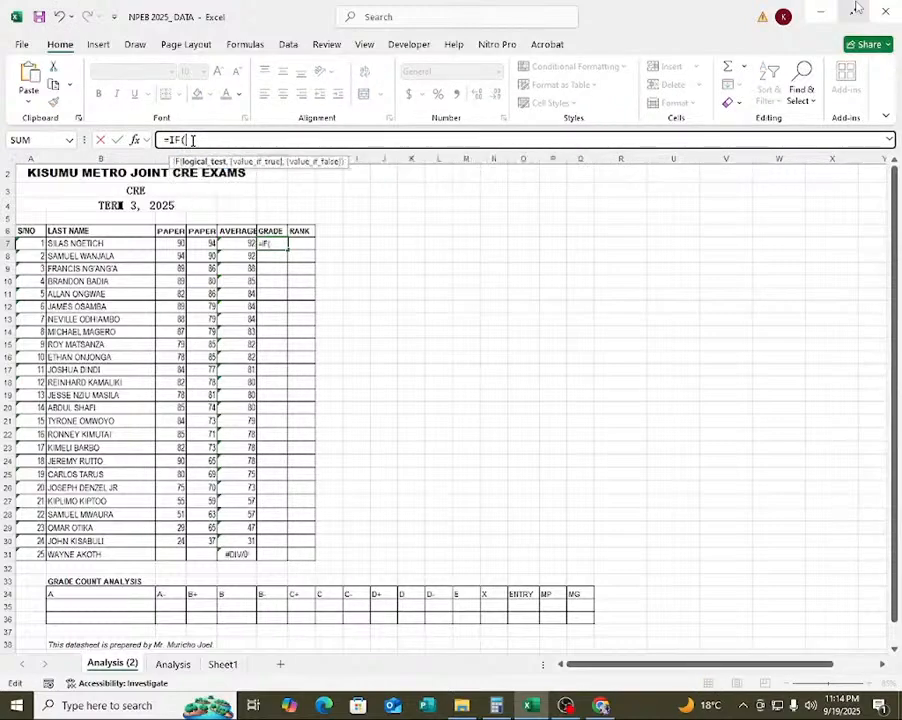
# Set the first condition of the F7 formula to E7>79.49, returning "A".
pyautogui.click(243, 243)
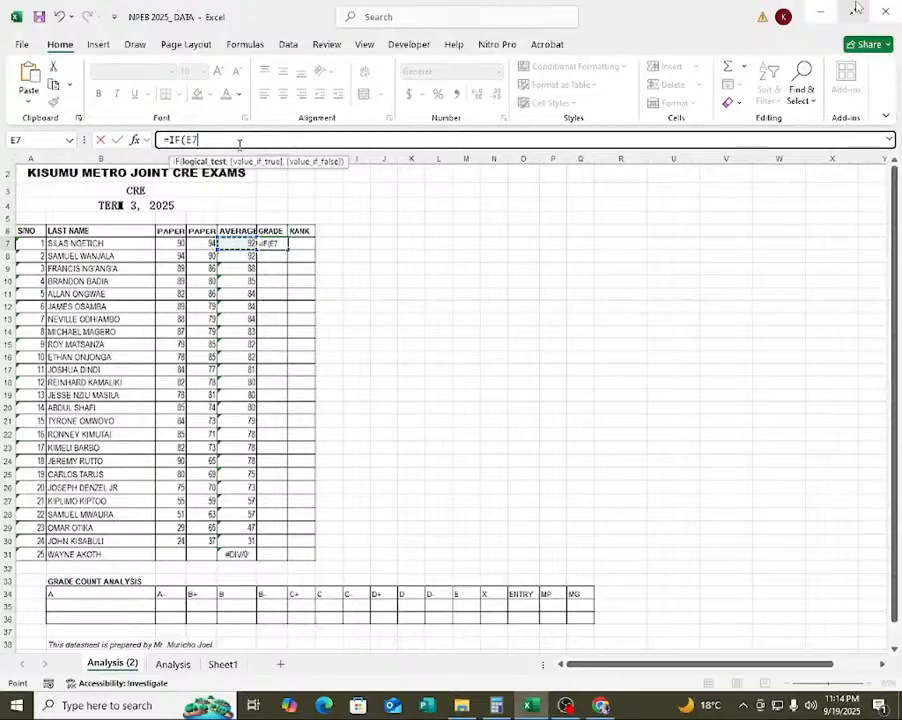
pyautogui.write('>')
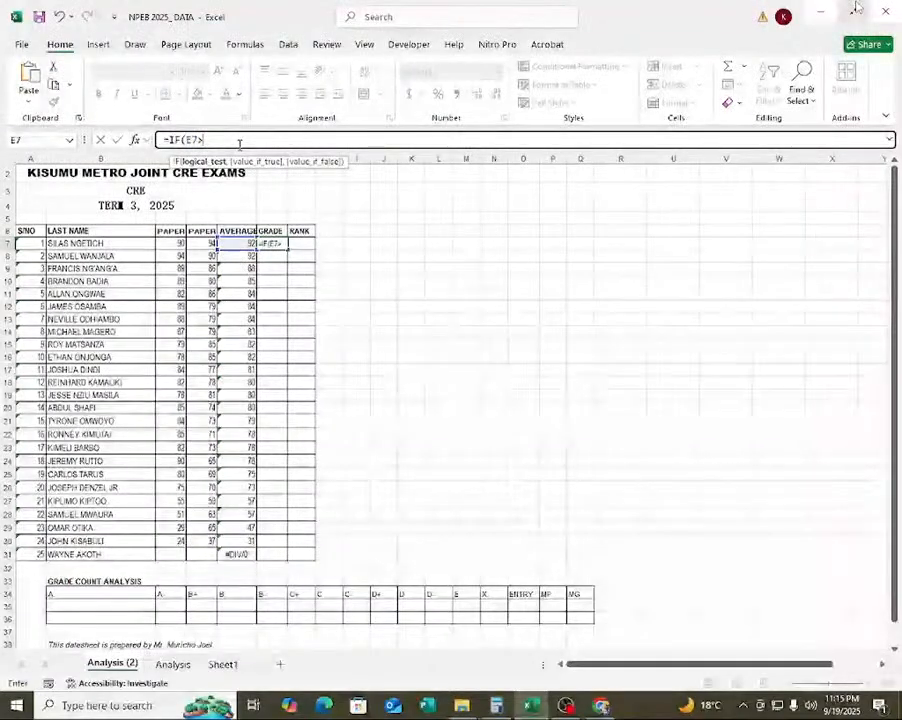
pyautogui.write('79.49')
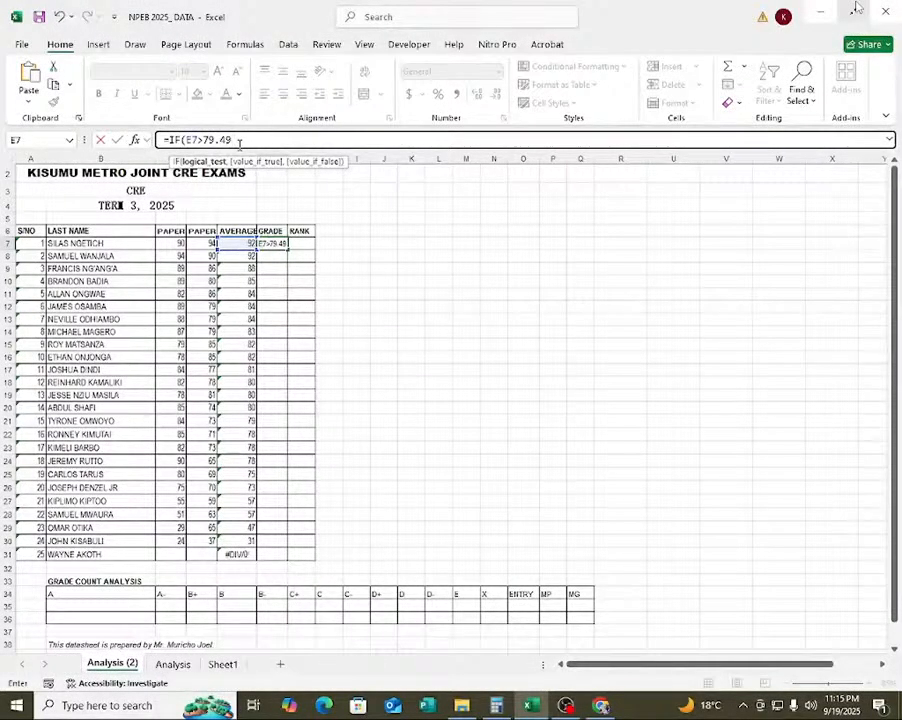
pyautogui.write(',')
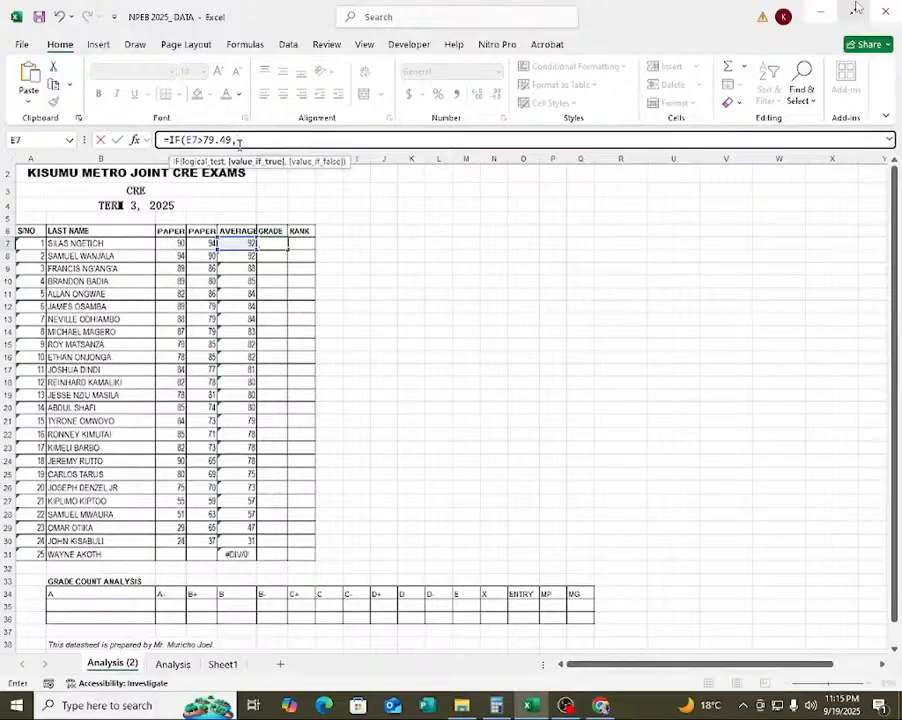
pyautogui.write('"a')
pyautogui.press('BackSpace')
pyautogui.write('A"')
pyautogui.write(',')
pyautogui.write(',')
pyautogui.write('IF')
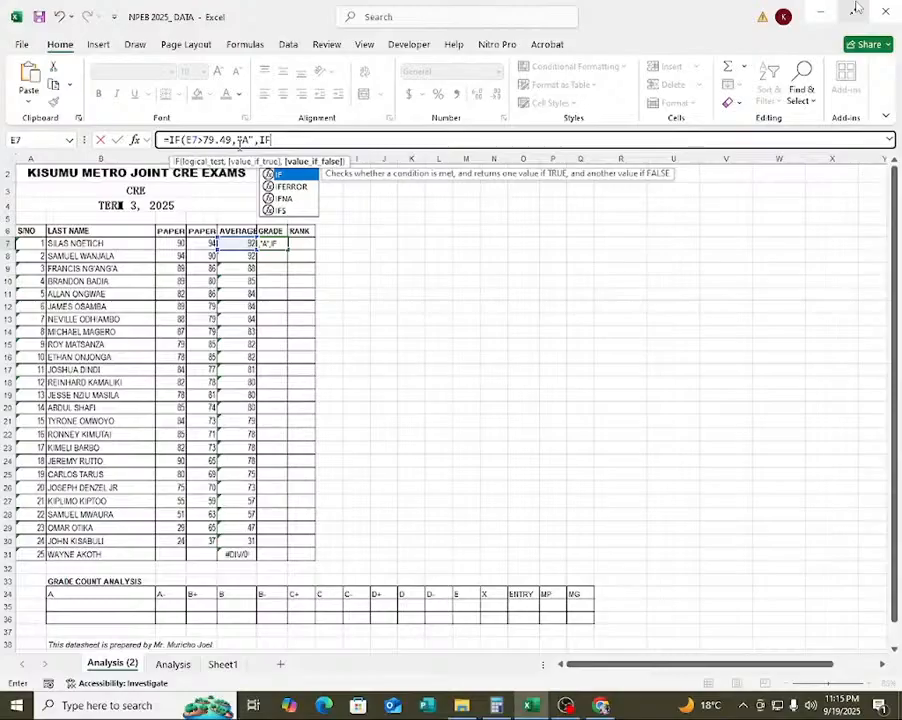
pyautogui.write('(')
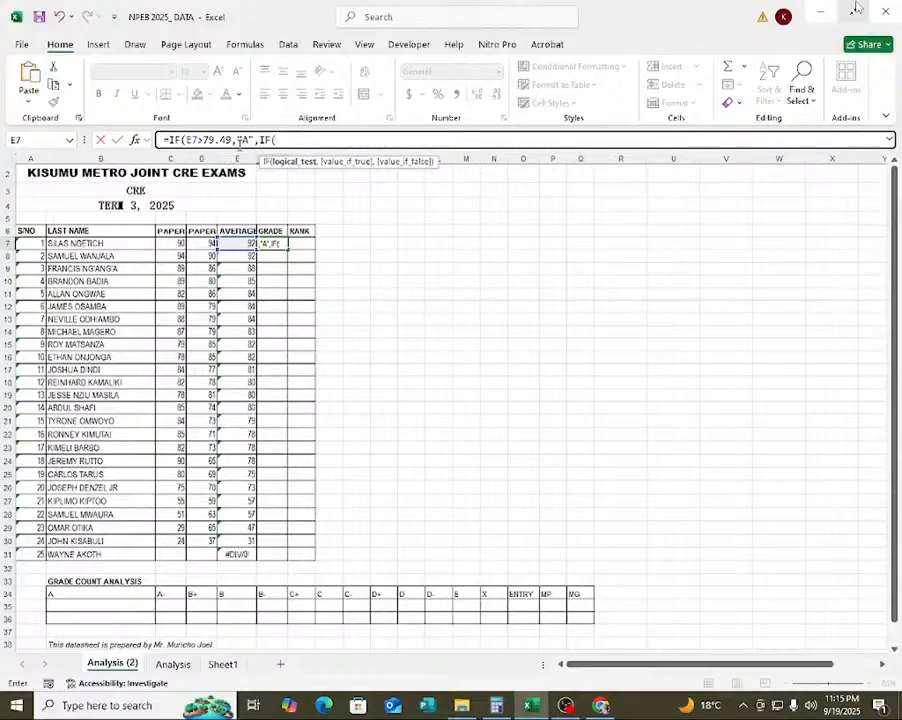
pyautogui.write('E7>')
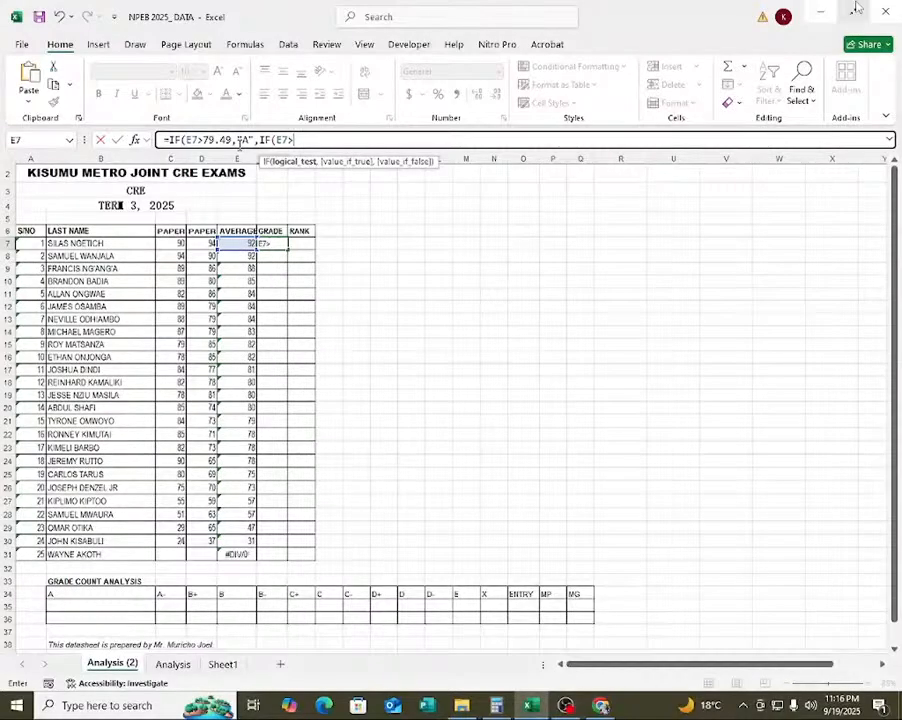
# Nest a second IF in the F7 formula that returns "A-" when E7>74.49.
pyautogui.write('74.49')
pyautogui.write(',"A')
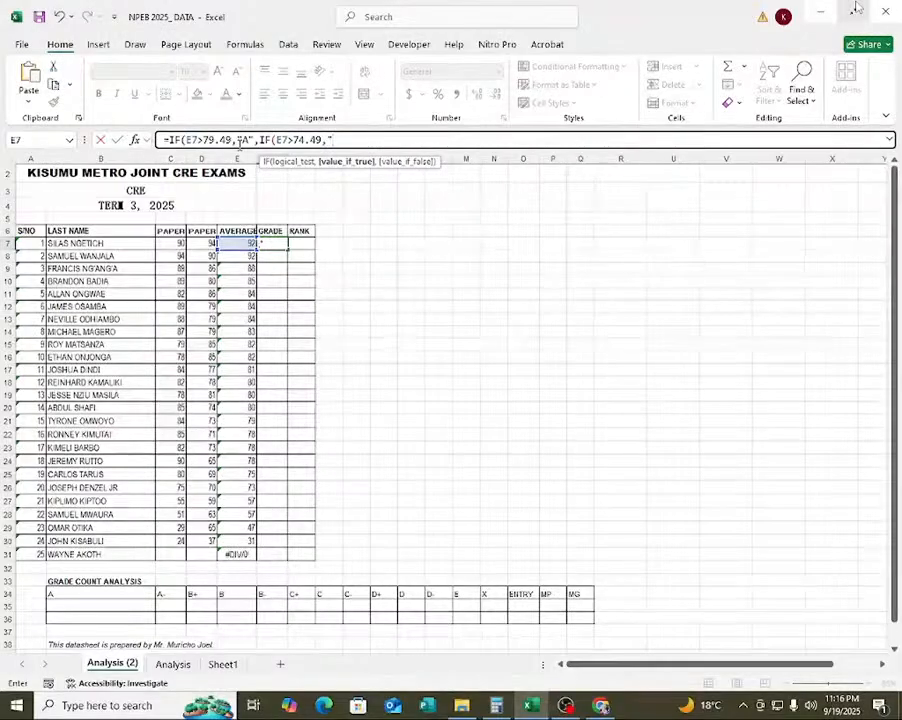
pyautogui.write('-"')
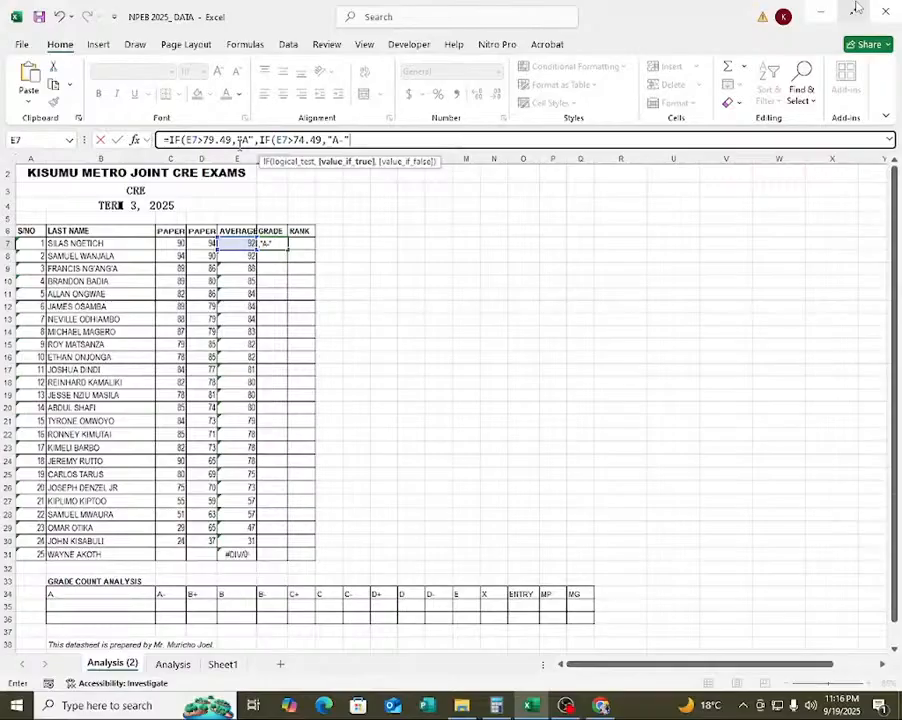
pyautogui.write(',')
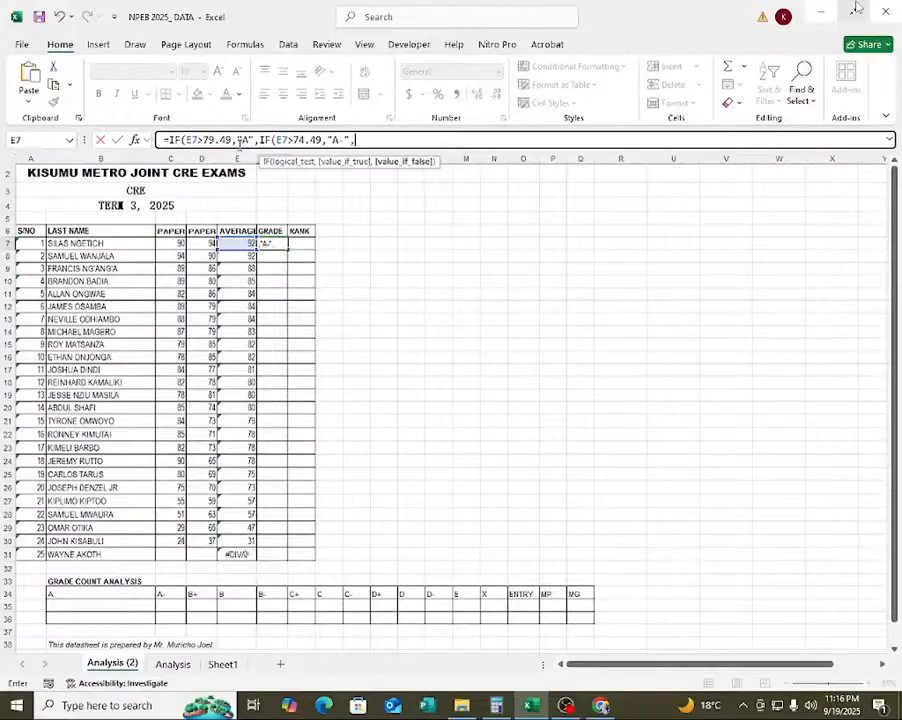
pyautogui.write('IF')
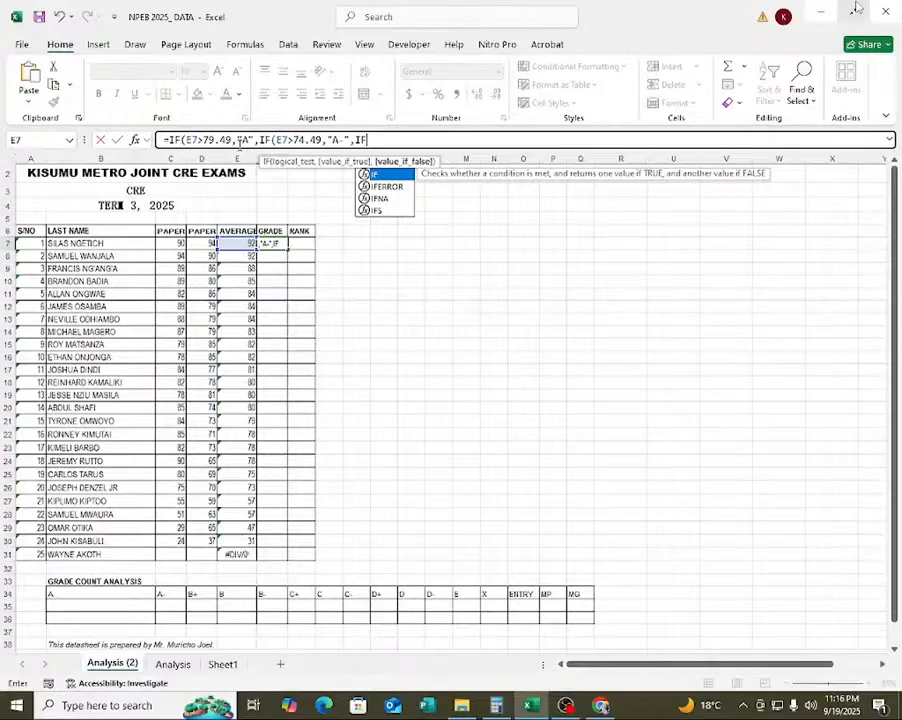
pyautogui.write('(')
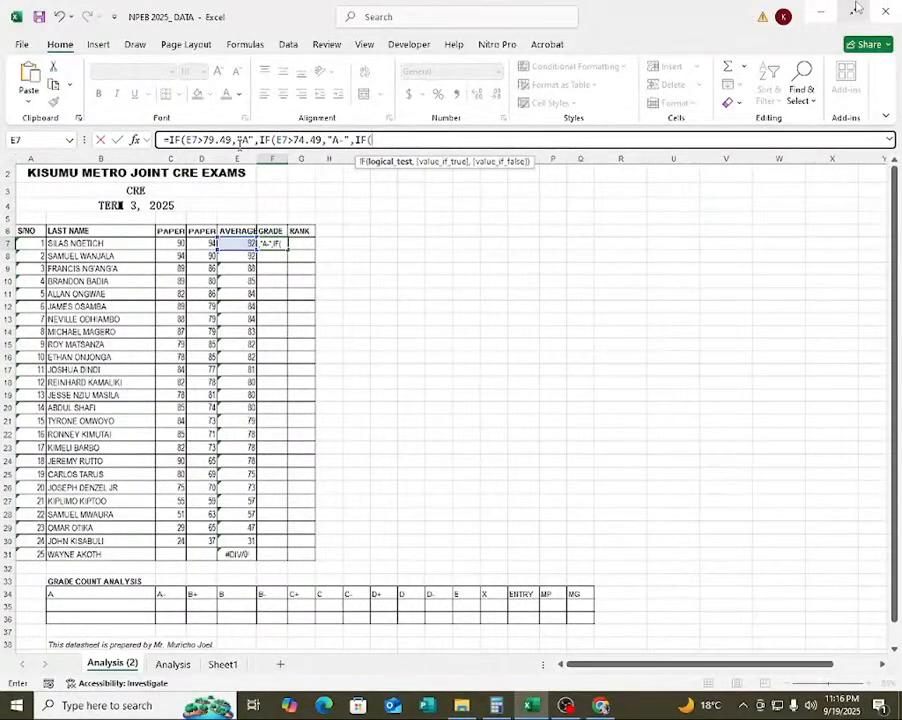
pyautogui.write('E7>64')
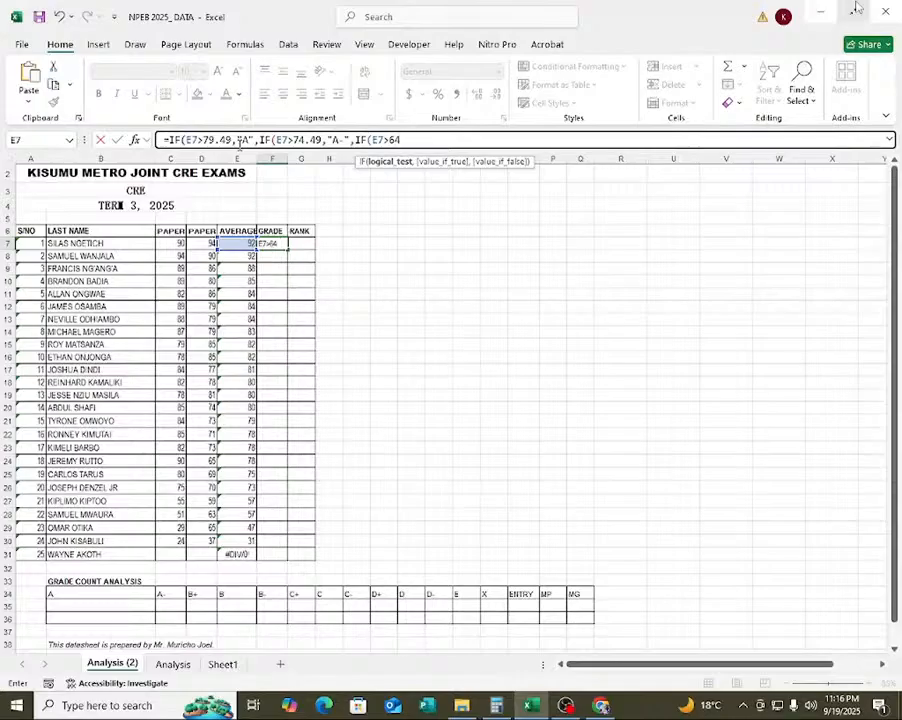
# Nest a third IF in the F7 formula that returns "B+" when E7>69.49.
pyautogui.press('BackSpace')
pyautogui.press('BackSpace')
pyautogui.write('69.49,')
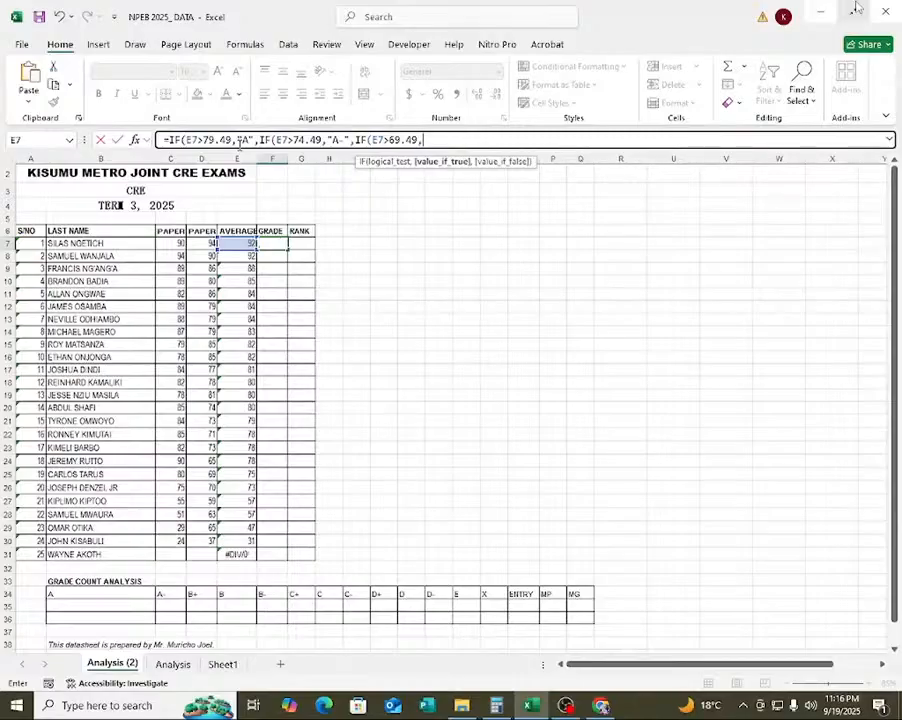
pyautogui.write('"B+"')
# Nest a fourth IF in the F7 formula that returns "B" when E7>64.49.
pyautogui.write(',')
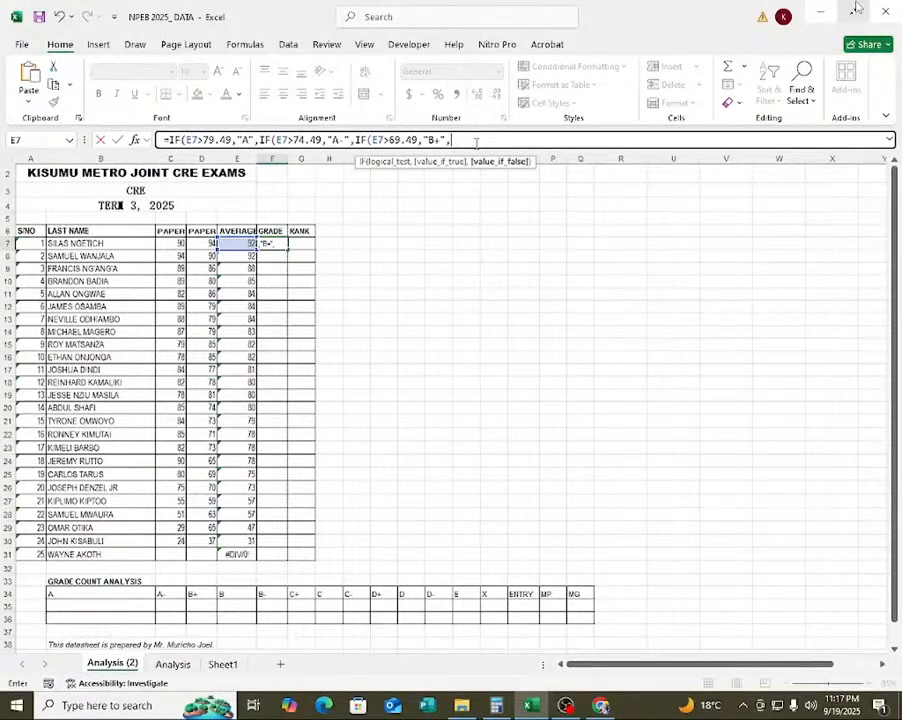
pyautogui.write('IF')
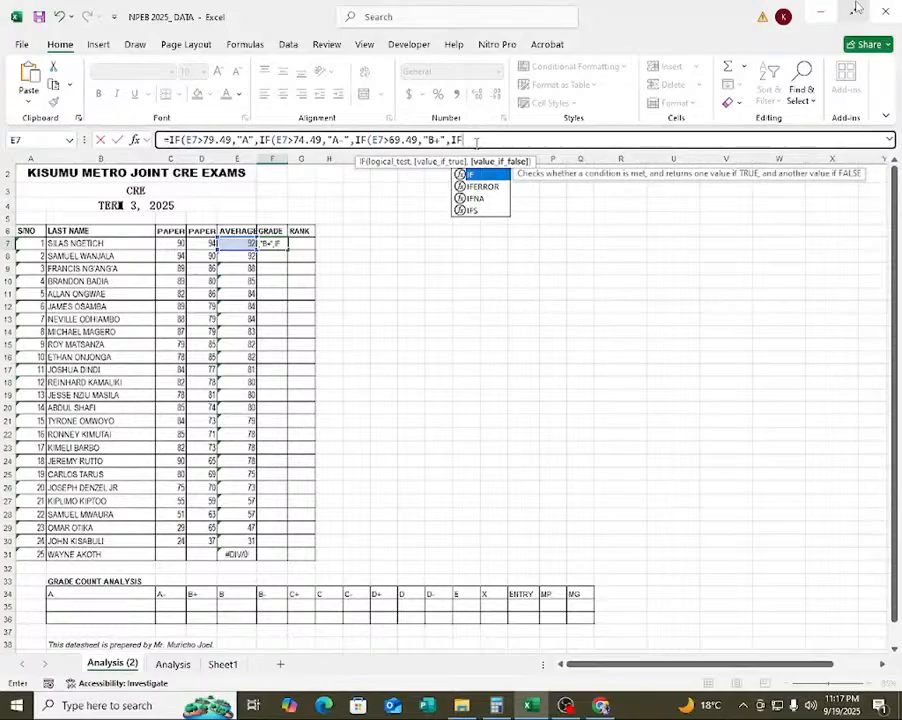
pyautogui.write('(')
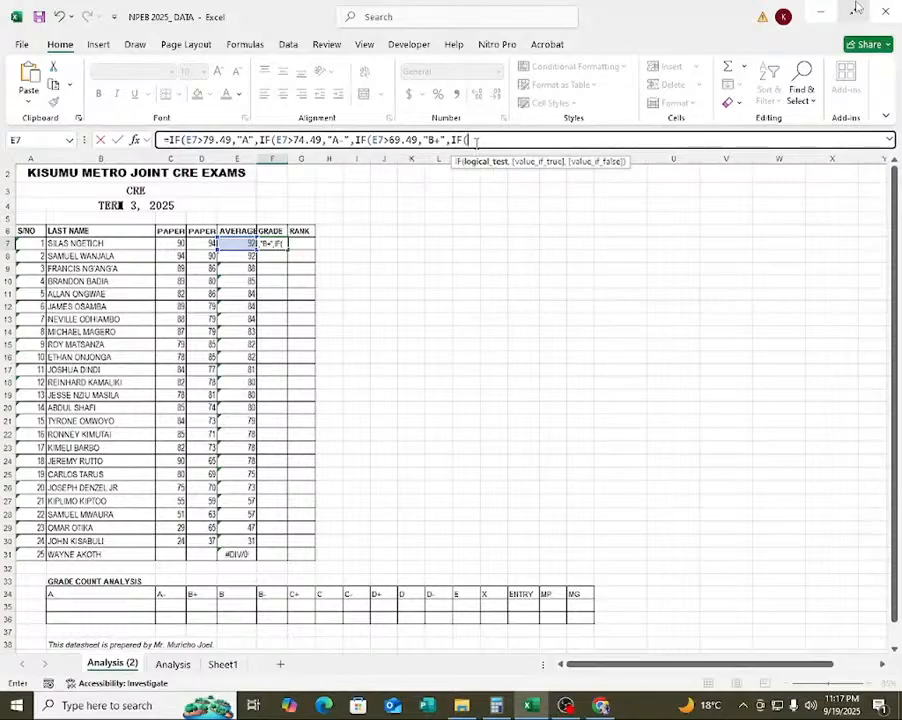
pyautogui.click(240, 243)
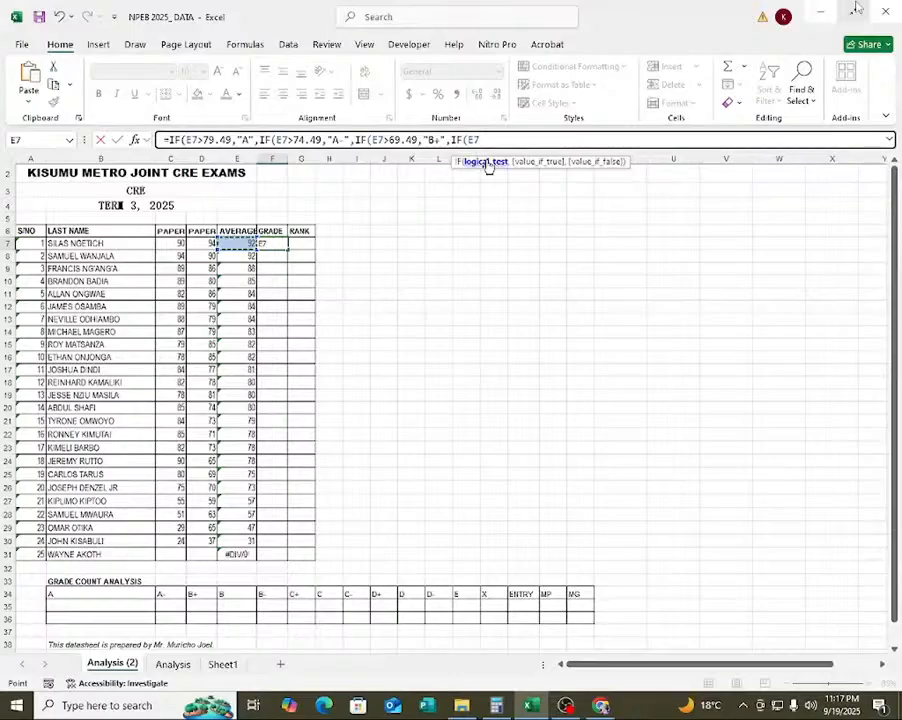
pyautogui.write('>64.49,')
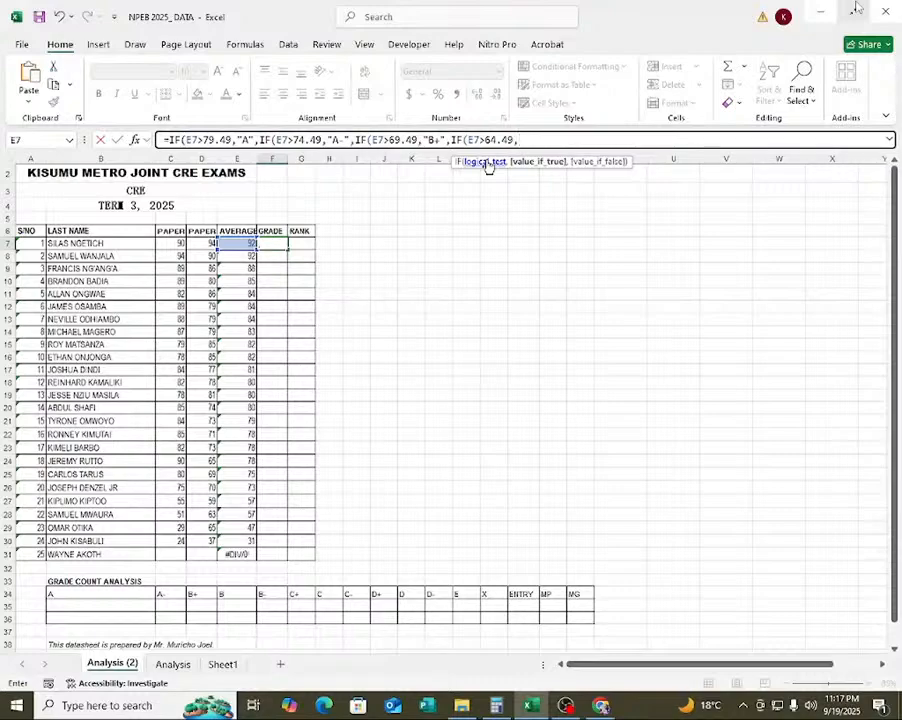
pyautogui.write('"B",IF(')
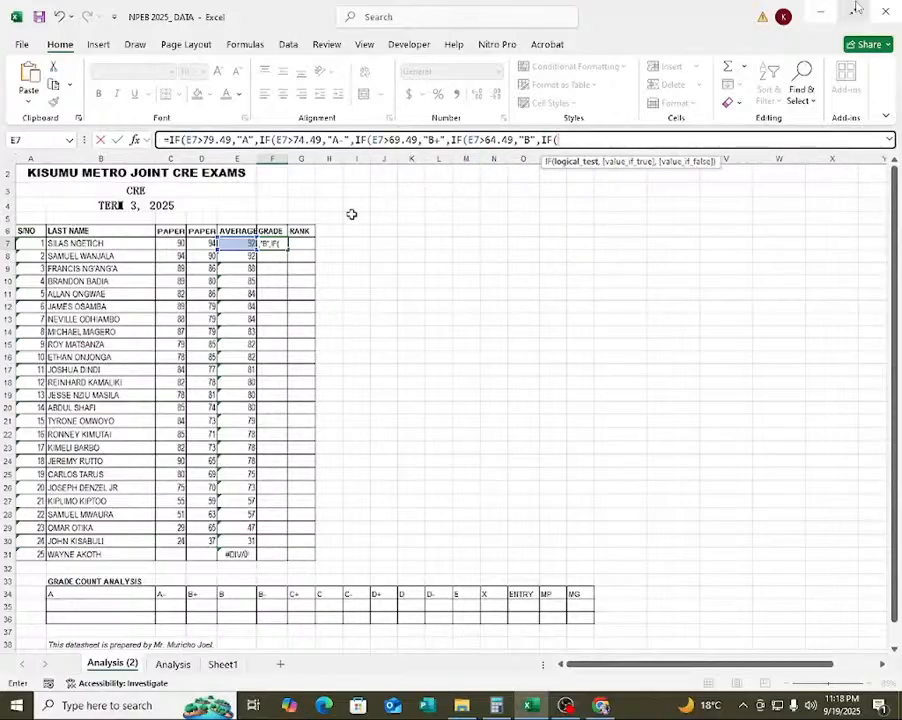
# Nest a fifth IF in the F7 formula with the condition E7>64.49, returning "B-".
pyautogui.press('Left')
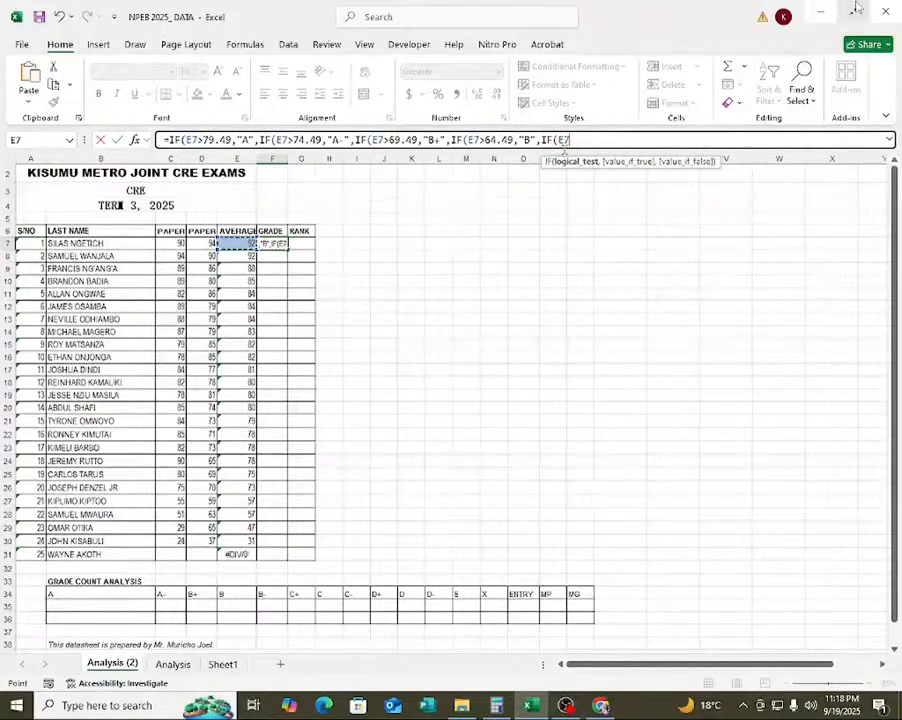
pyautogui.write('>64.')
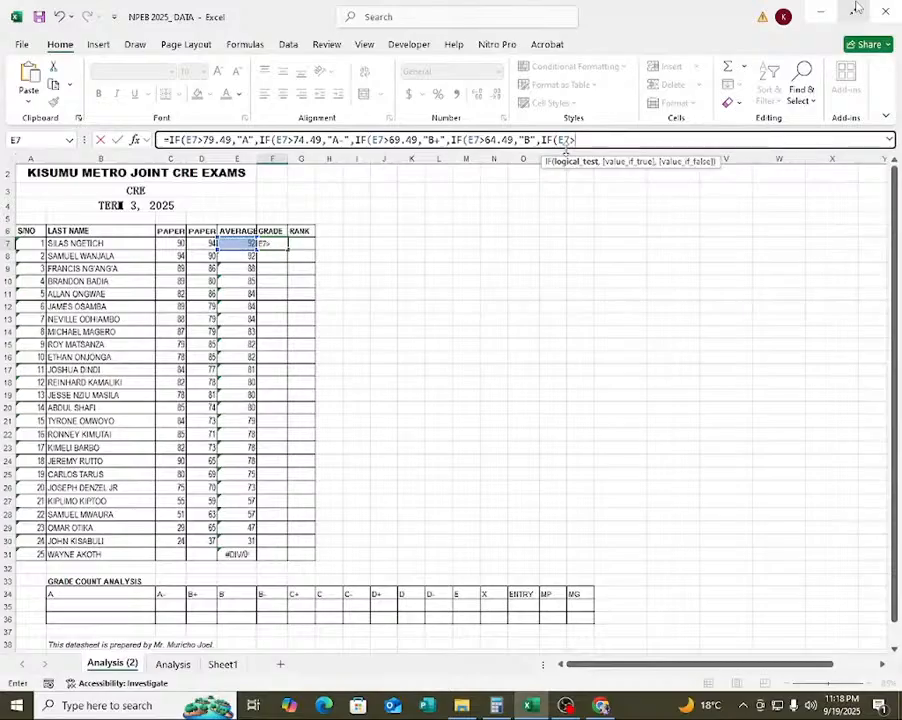
pyautogui.write('49,')
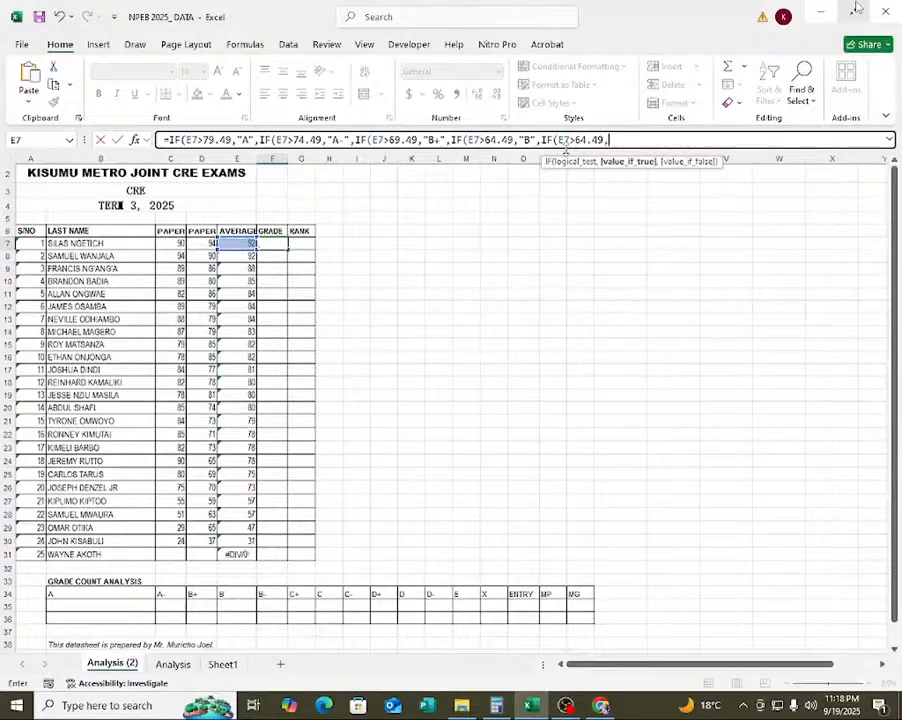
pyautogui.write('"B-')
# Nest a sixth IF in the F7 formula that returns "B-" when E7>59.49.
pyautogui.write(',')
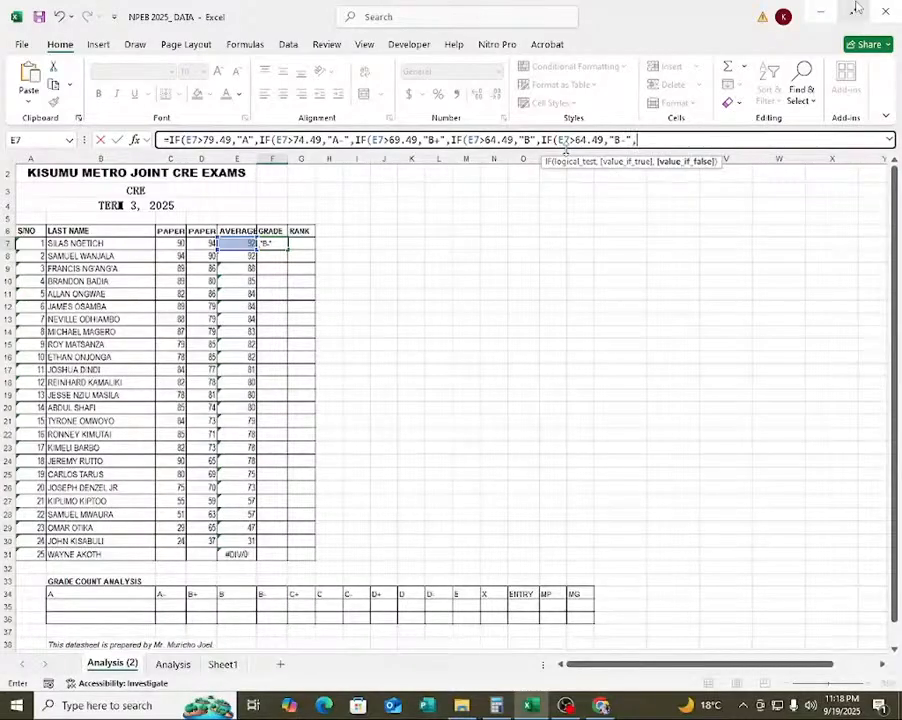
pyautogui.write('IF')
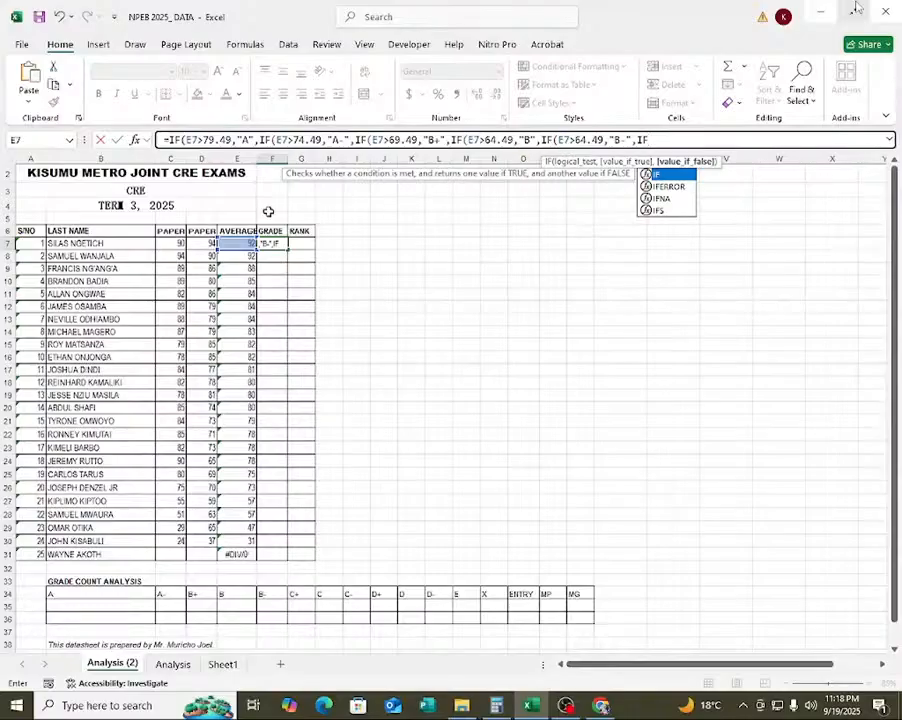
pyautogui.write('(')
pyautogui.click(237, 243)
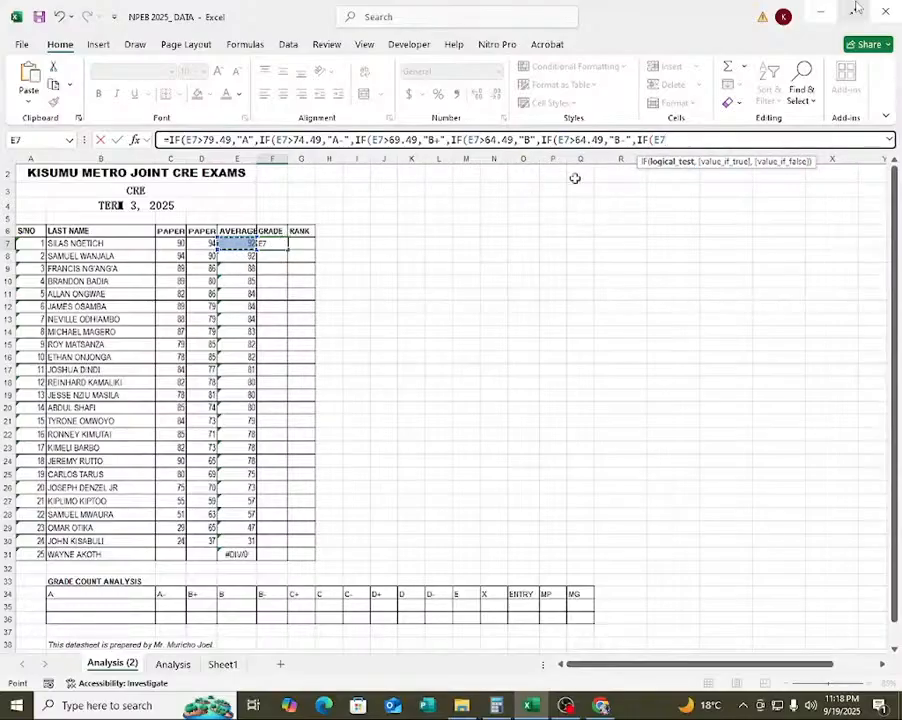
pyautogui.write('>59')
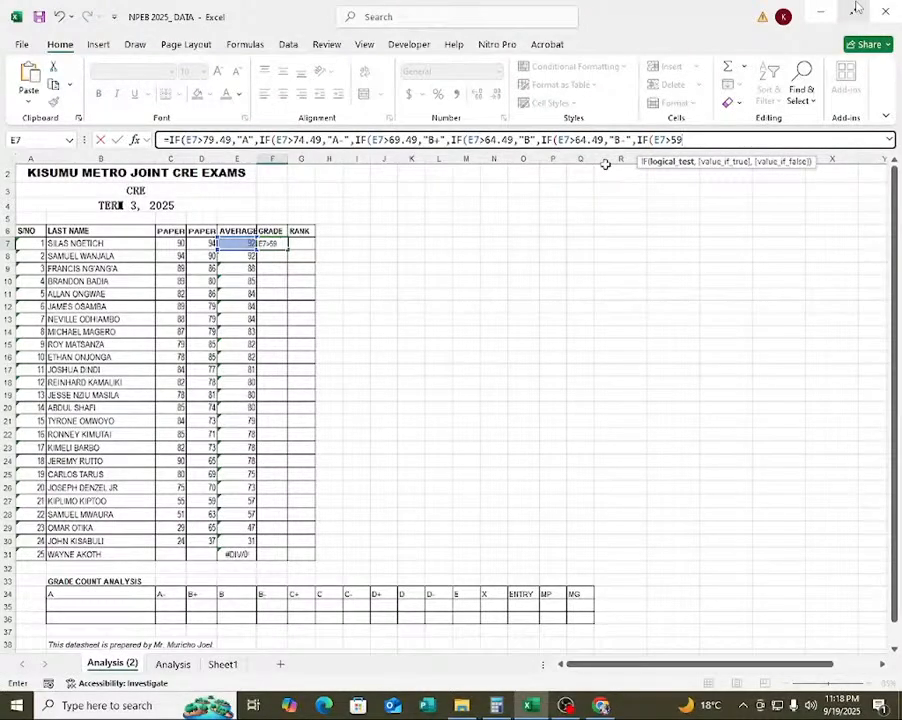
pyautogui.write('.49,')
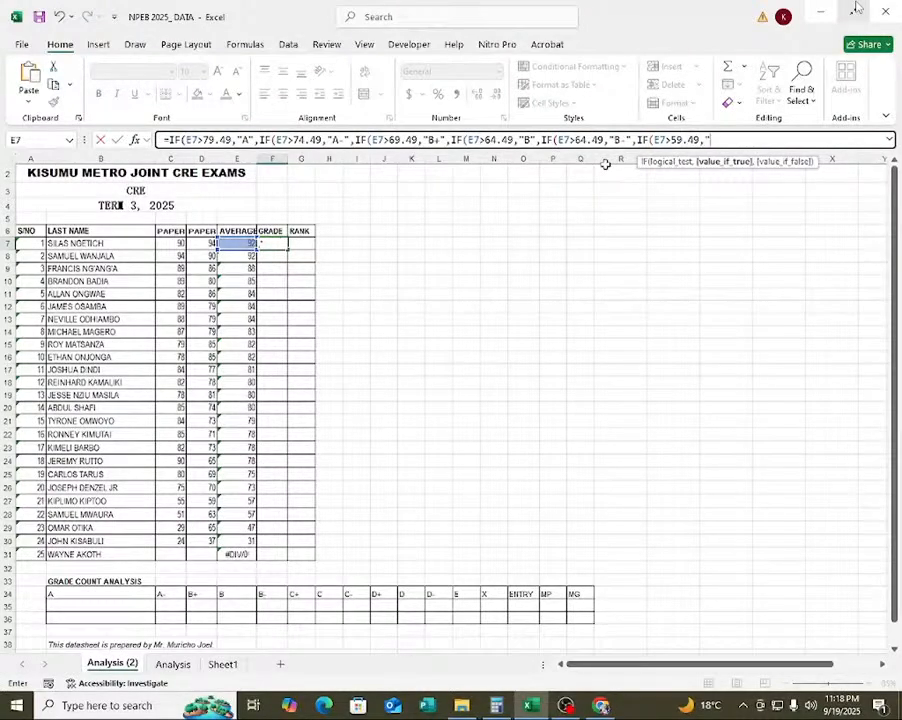
pyautogui.write('"C')
pyautogui.press('BackSpace')
pyautogui.write('B-')
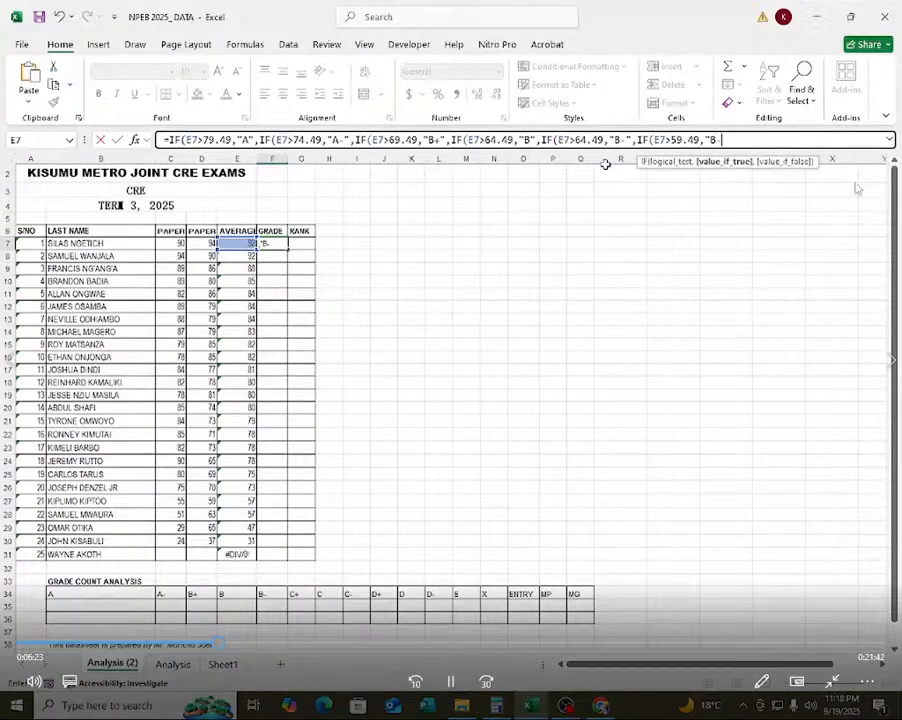
pyautogui.write('"')
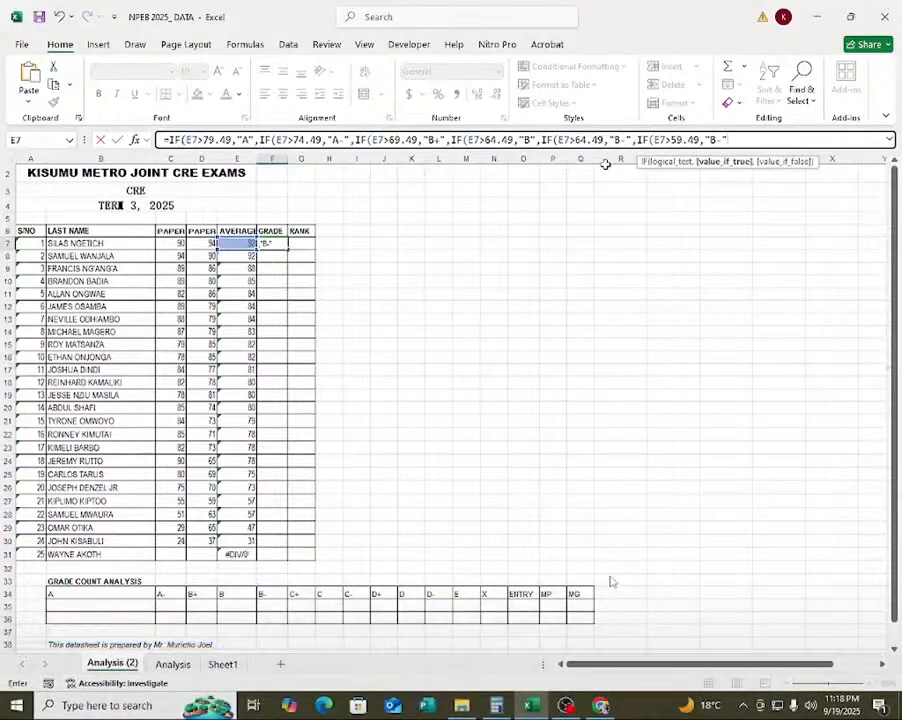
pyautogui.write(',IF(')
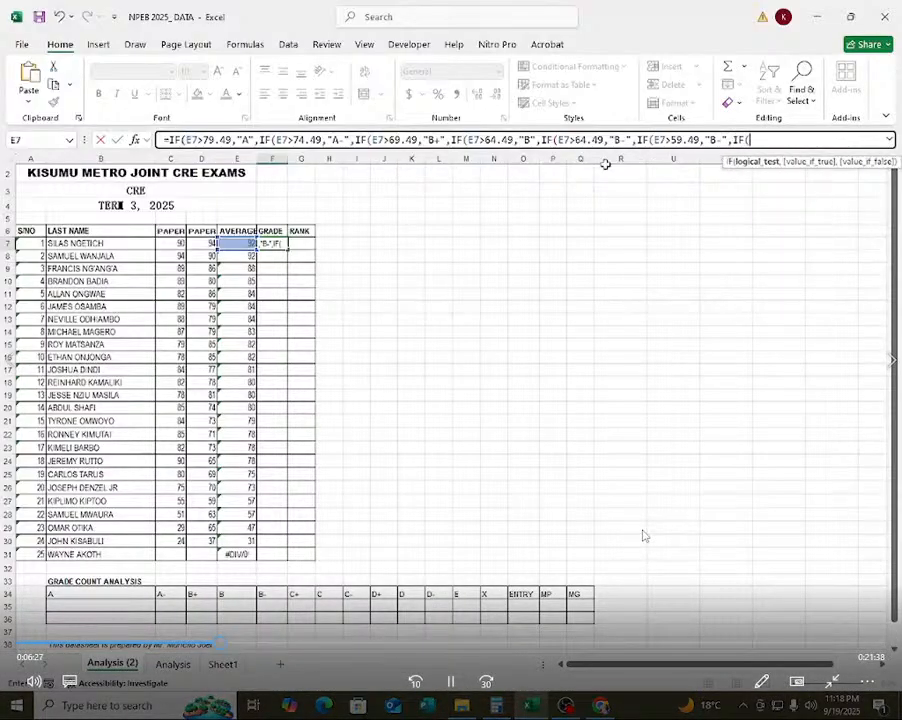
pyautogui.write('E7')
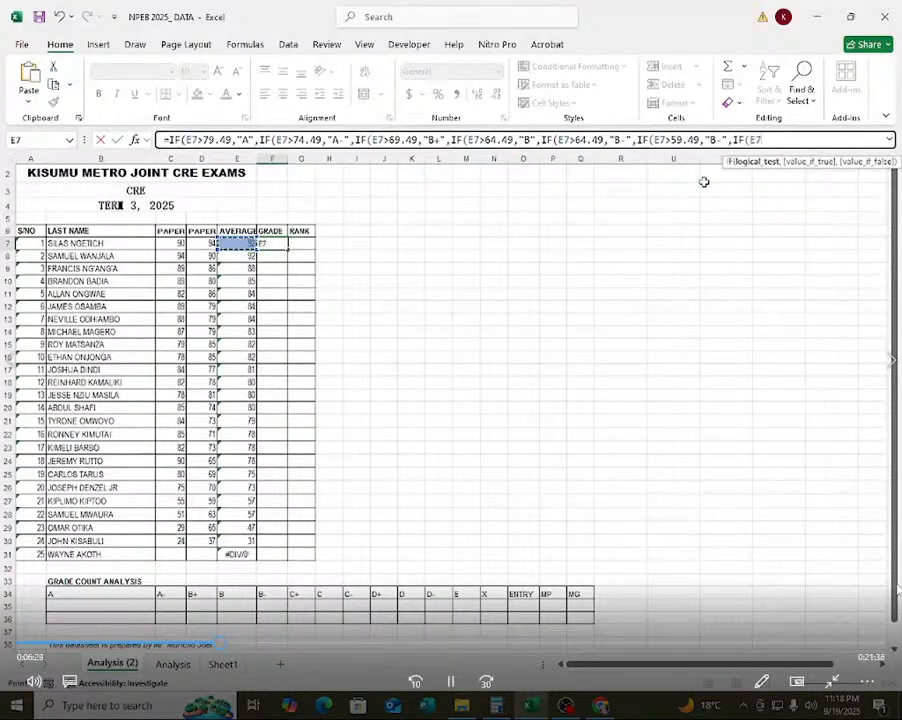
pyautogui.write('>')
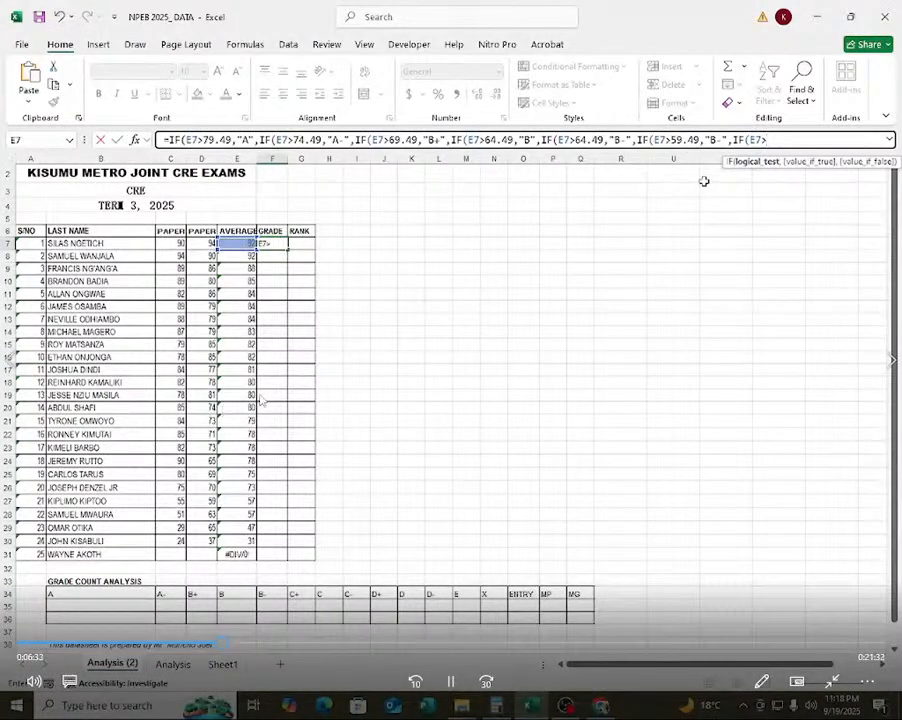
pyautogui.write('54.49,"C+')
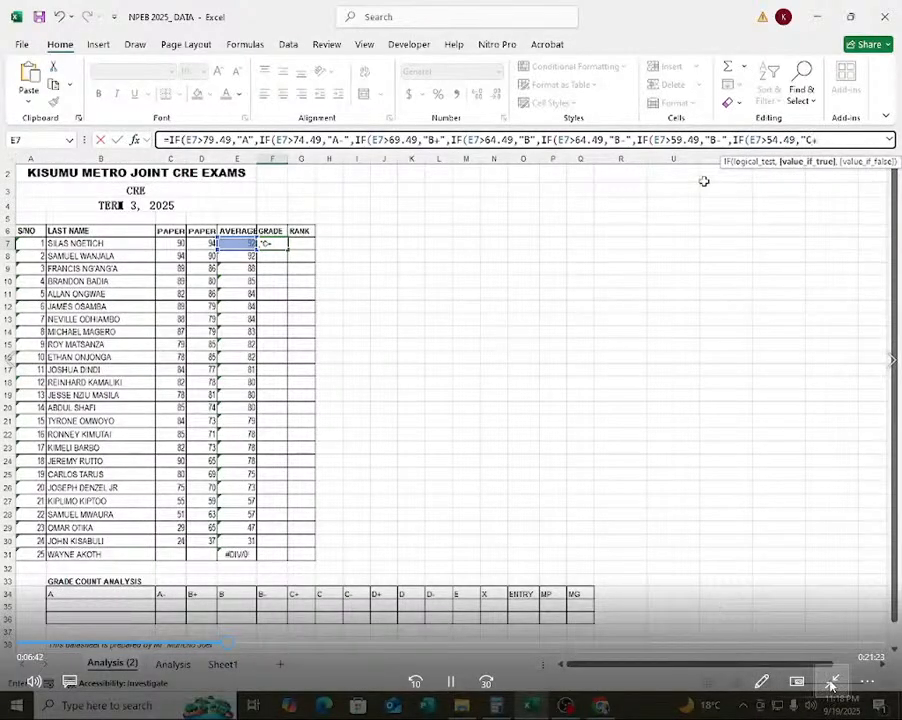
# Exit the tutorial video's full-screen view and switch to the YouTube Studio live stream page in the browser.
pyautogui.click(830, 685)
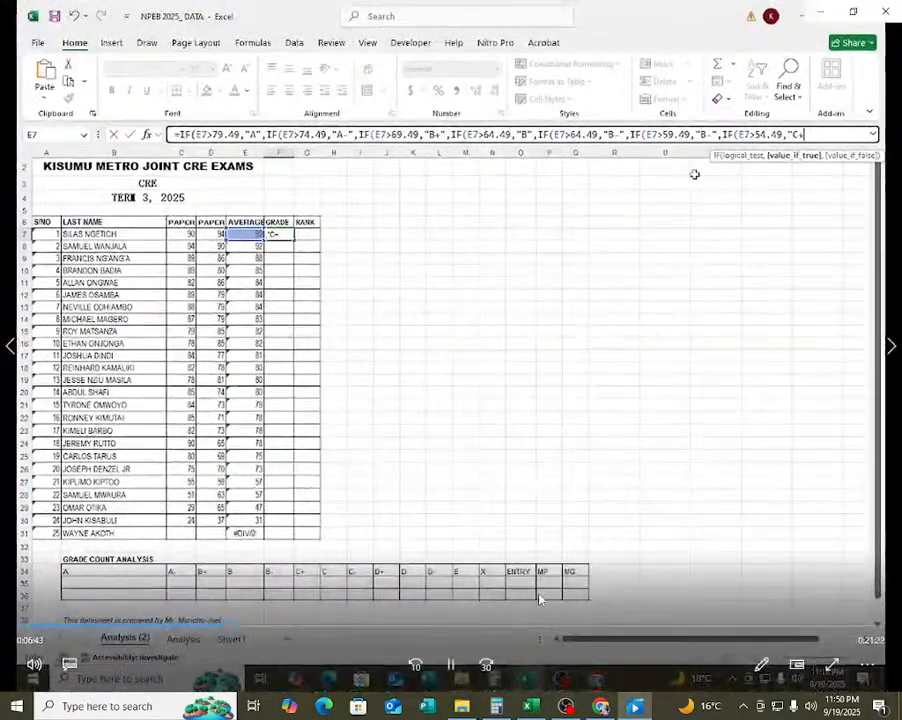
pyautogui.click(591, 709)
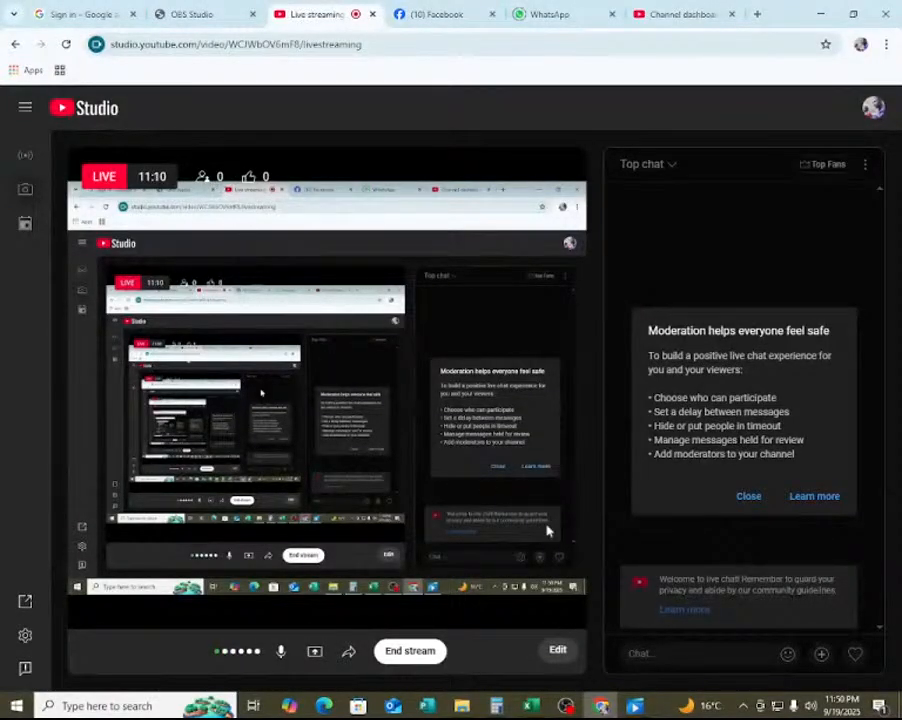
pyautogui.click(558, 651)
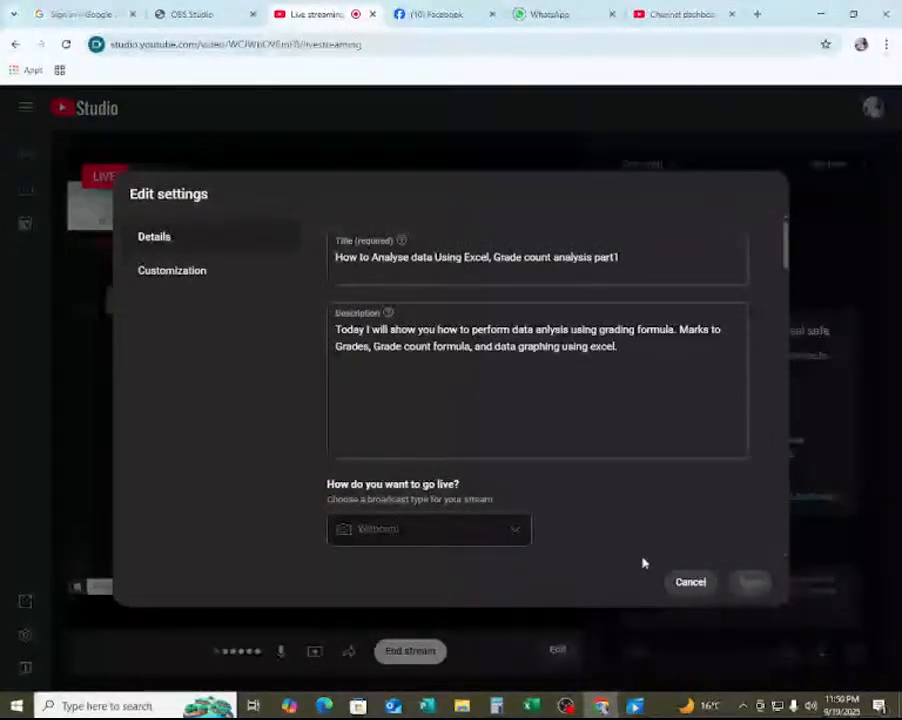
pyautogui.click(680, 586)
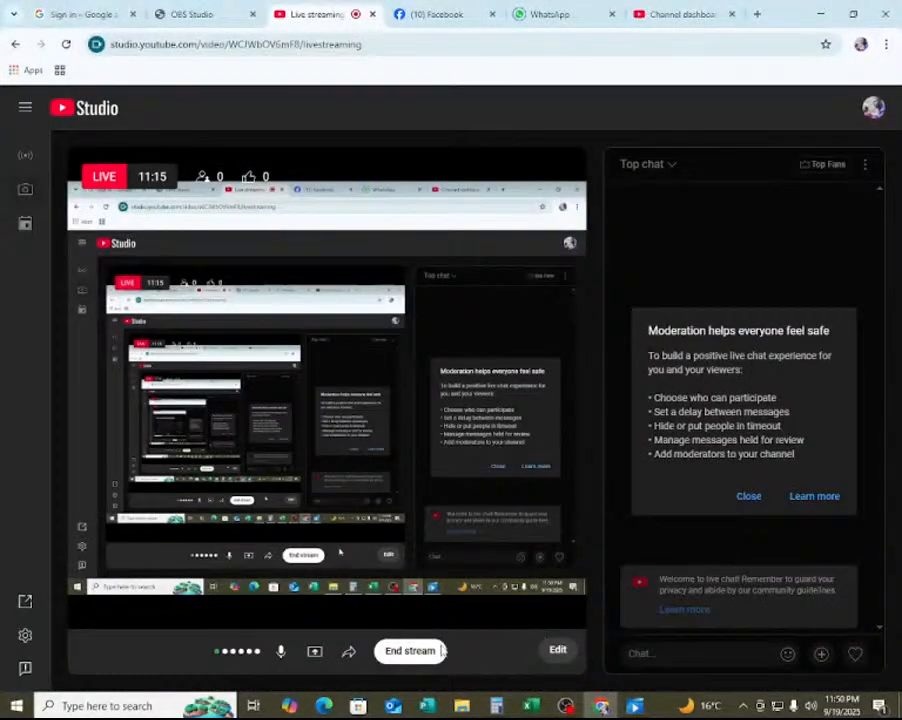
pyautogui.click(405, 651)
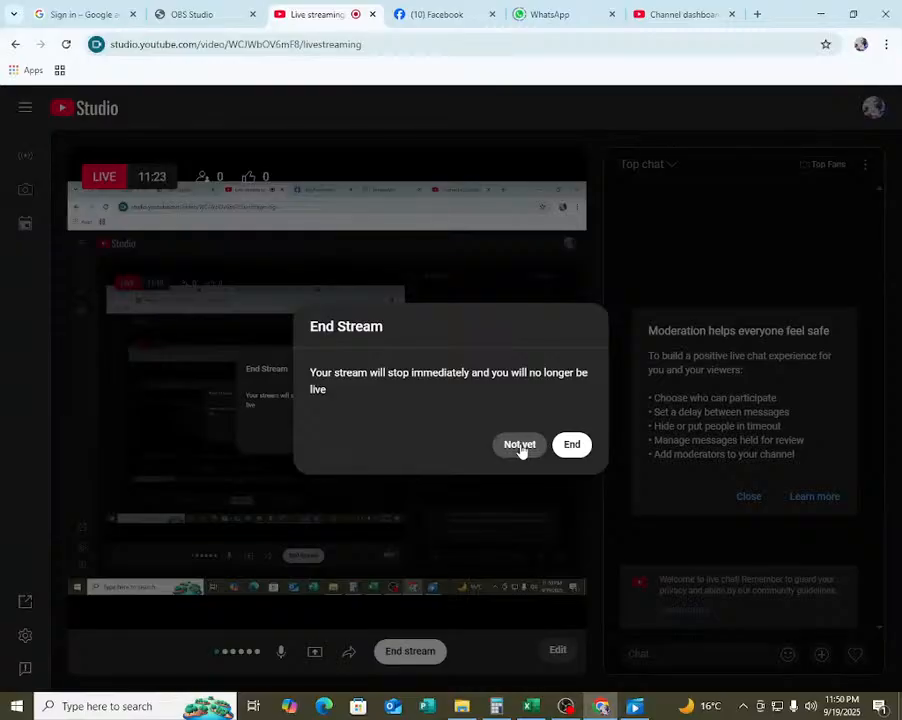
pyautogui.click(519, 446)
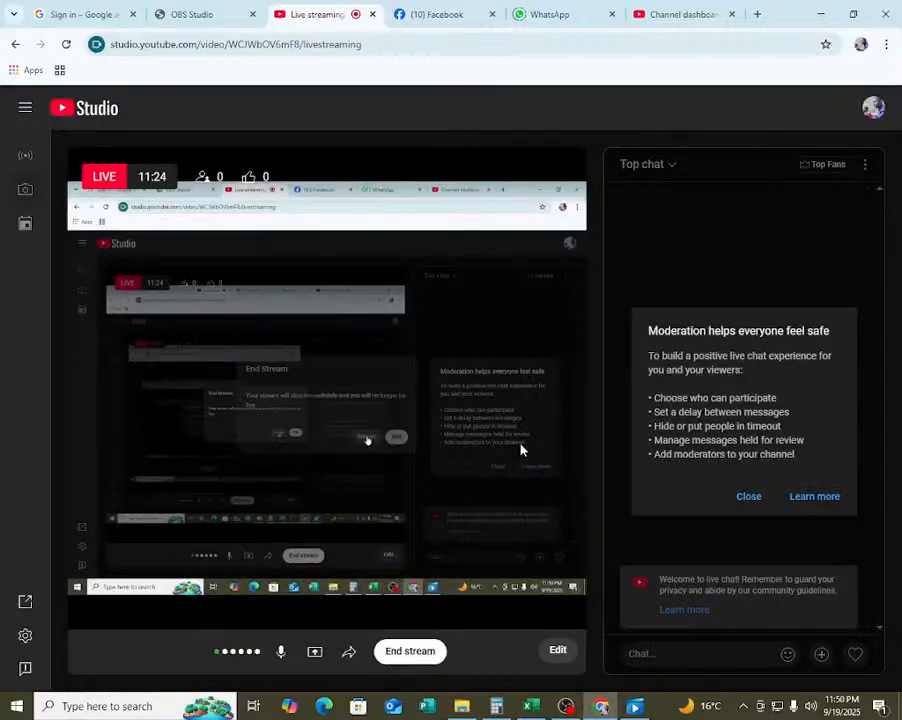